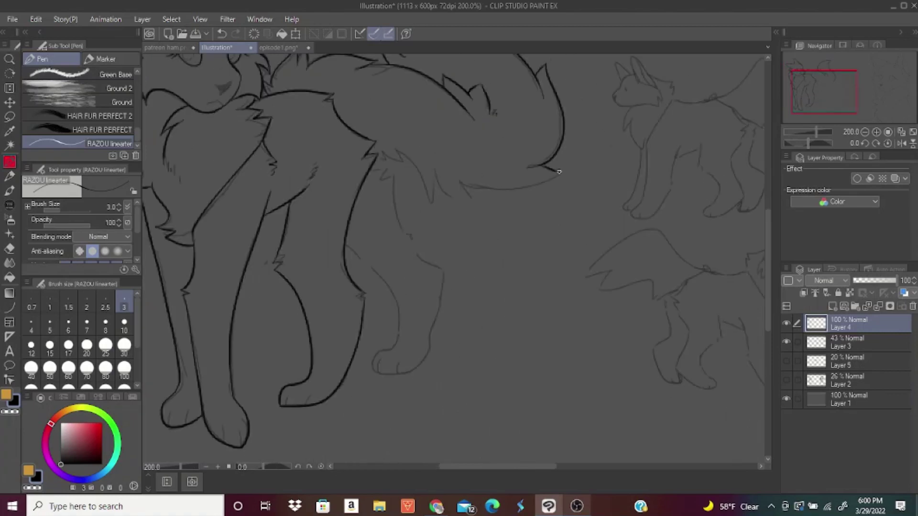
- Ink the far hind leg of the large full-body canine over the sketch with the RAZOU linearter pen
{"action": "key", "text": "ctrl+z"}
{"action": "mouse_move", "coordinate": [376, 166]}
{"action": "left_mouse_down"}
{"action": "mouse_move", "coordinate": [417, 248]}
{"action": "mouse_move", "coordinate": [444, 271]}
{"action": "left_mouse_up"}
{"action": "left_click_drag", "start_coordinate": [407, 273], "coordinate": [423, 210]}
{"action": "mouse_move", "coordinate": [363, 180]}
{"action": "left_mouse_down"}
{"action": "mouse_move", "coordinate": [392, 205]}
{"action": "mouse_move", "coordinate": [392, 297]}
{"action": "mouse_move", "coordinate": [432, 304]}
{"action": "mouse_move", "coordinate": [461, 218]}
{"action": "mouse_move", "coordinate": [464, 245]}
{"action": "left_mouse_up"}
{"action": "key", "text": "ctrl+z"}
{"action": "scroll", "coordinate": [415, 323], "scroll_direction": "down", "scroll_amount": 2}
{"action": "scroll", "coordinate": [287, 169], "scroll_direction": "up", "scroll_amount": 4}
- Set the brush size to 2 and ink the small fur and toe lines on the full-body canine
{"action": "left_click", "coordinate": [86, 303]}
{"action": "left_click_drag", "start_coordinate": [406, 110], "coordinate": [488, 114]}
{"action": "left_click", "coordinate": [865, 132]}
{"action": "left_click_drag", "start_coordinate": [813, 91], "coordinate": [803, 108]}
{"action": "left_click", "coordinate": [877, 132]}
{"action": "left_click_drag", "start_coordinate": [414, 255], "coordinate": [417, 291]}
{"action": "left_click_drag", "start_coordinate": [450, 262], "coordinate": [453, 302]}
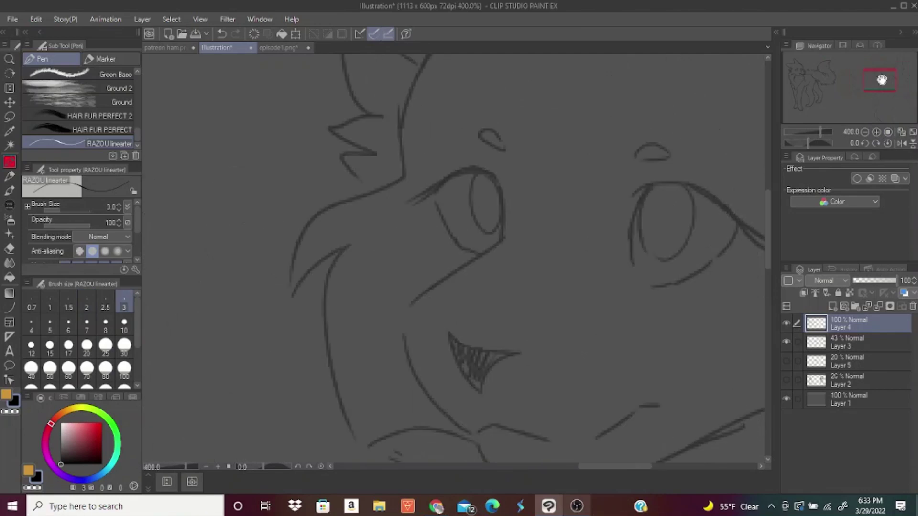
- Ink the headshot's muzzle from the inner eye corner around to the end of the mouth line
{"action": "left_click_drag", "start_coordinate": [882, 80], "coordinate": [883, 85]}
{"action": "mouse_move", "coordinate": [482, 140]}
{"action": "left_mouse_down"}
{"action": "mouse_move", "coordinate": [451, 336]}
{"action": "mouse_move", "coordinate": [647, 310]}
{"action": "left_mouse_up"}
{"action": "left_click_drag", "start_coordinate": [453, 337], "coordinate": [557, 402]}
{"action": "key", "text": "ctrl+z"}
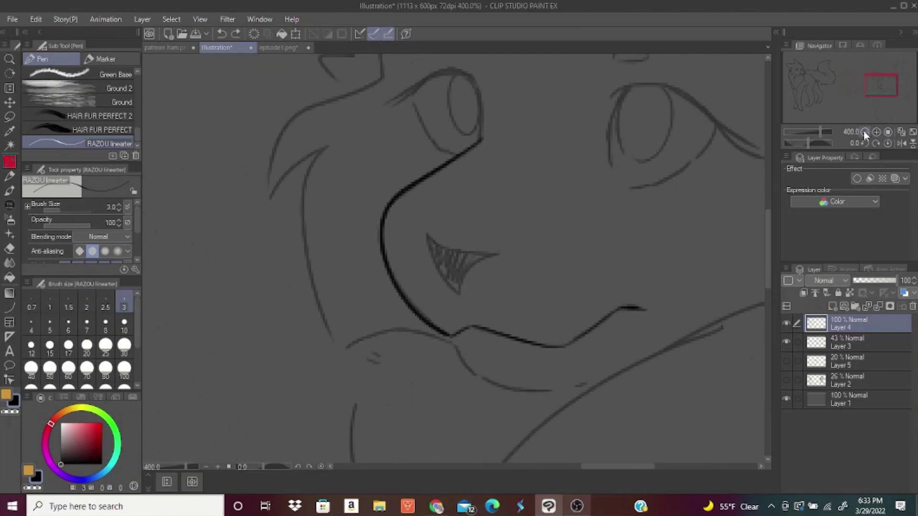
- Ink the headshot's jawline, right-hand cheek fur and the neck fur below the jaw
{"action": "scroll", "coordinate": [643, 360], "scroll_direction": "down", "scroll_amount": 2}
{"action": "left_click_drag", "start_coordinate": [569, 155], "coordinate": [627, 289]}
{"action": "left_click_drag", "start_coordinate": [369, 349], "coordinate": [604, 348]}
{"action": "left_click_drag", "start_coordinate": [893, 73], "coordinate": [893, 88]}
{"action": "left_click_drag", "start_coordinate": [425, 243], "coordinate": [360, 332]}
{"action": "mouse_move", "coordinate": [360, 331]}
{"action": "left_mouse_down"}
{"action": "mouse_move", "coordinate": [419, 290]}
{"action": "mouse_move", "coordinate": [377, 380]}
{"action": "left_mouse_up"}
- Ink the headshot's right-hand ear, including its inner edge and the fur tufts at its base
{"action": "left_click_drag", "start_coordinate": [871, 83], "coordinate": [903, 67]}
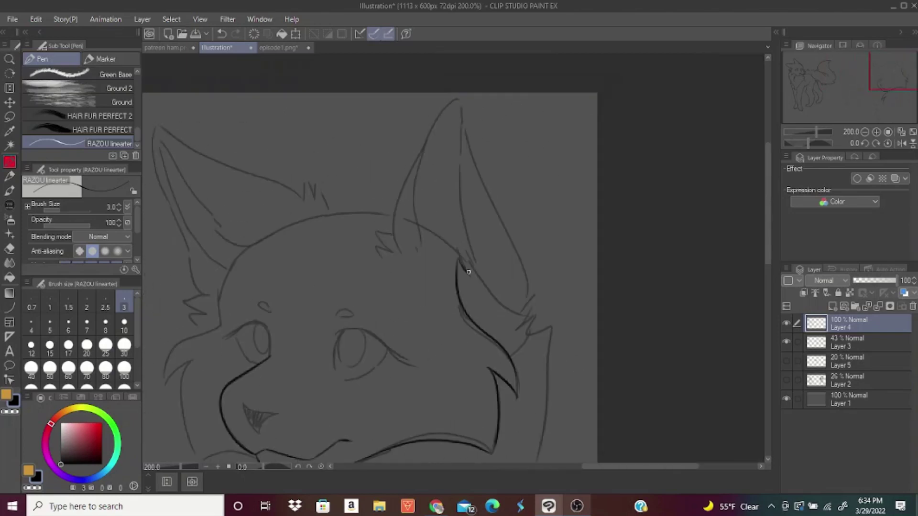
{"action": "mouse_move", "coordinate": [530, 321]}
{"action": "left_mouse_down"}
{"action": "mouse_move", "coordinate": [459, 102]}
{"action": "mouse_move", "coordinate": [396, 245]}
{"action": "left_mouse_up"}
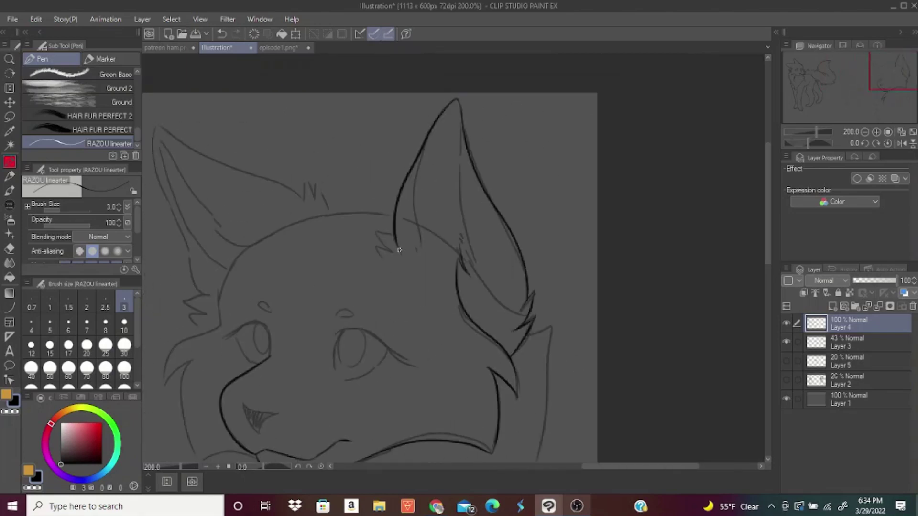
{"action": "mouse_move", "coordinate": [424, 145]}
{"action": "left_mouse_down"}
{"action": "mouse_move", "coordinate": [419, 254]}
{"action": "mouse_move", "coordinate": [462, 132]}
{"action": "left_mouse_up"}
{"action": "left_click_drag", "start_coordinate": [394, 235], "coordinate": [380, 259]}
- Ink the top of the headshot's head and the left-hand side of the face with its cheek fur
{"action": "left_click_drag", "start_coordinate": [872, 68], "coordinate": [856, 79]}
{"action": "key", "text": "ctrl+z"}
{"action": "mouse_move", "coordinate": [517, 129]}
{"action": "left_mouse_down"}
{"action": "mouse_move", "coordinate": [364, 165]}
{"action": "mouse_move", "coordinate": [345, 239]}
{"action": "left_mouse_up"}
{"action": "left_click_drag", "start_coordinate": [344, 240], "coordinate": [289, 304]}
{"action": "left_click_drag", "start_coordinate": [315, 275], "coordinate": [324, 376]}
{"action": "left_click_drag", "start_coordinate": [290, 300], "coordinate": [315, 276]}
{"action": "left_click_drag", "start_coordinate": [381, 369], "coordinate": [325, 375]}
- Ink the headshot's left-hand ear with its fur tufts, plus the line down the back of the neck
{"action": "left_click_drag", "start_coordinate": [889, 78], "coordinate": [884, 70]}
{"action": "mouse_move", "coordinate": [488, 178]}
{"action": "left_mouse_down"}
{"action": "mouse_move", "coordinate": [463, 143]}
{"action": "mouse_move", "coordinate": [364, 260]}
{"action": "left_mouse_up"}
{"action": "left_click_drag", "start_coordinate": [351, 154], "coordinate": [320, 99]}
{"action": "left_click_drag", "start_coordinate": [320, 100], "coordinate": [391, 233]}
{"action": "left_click_drag", "start_coordinate": [365, 261], "coordinate": [358, 290]}
{"action": "left_click_drag", "start_coordinate": [874, 68], "coordinate": [883, 89]}
{"action": "left_click_drag", "start_coordinate": [631, 123], "coordinate": [597, 312]}
- Ink the headshot's shoulder slope, front leg line and back line down to the canvas edge
{"action": "left_click_drag", "start_coordinate": [873, 78], "coordinate": [876, 105]}
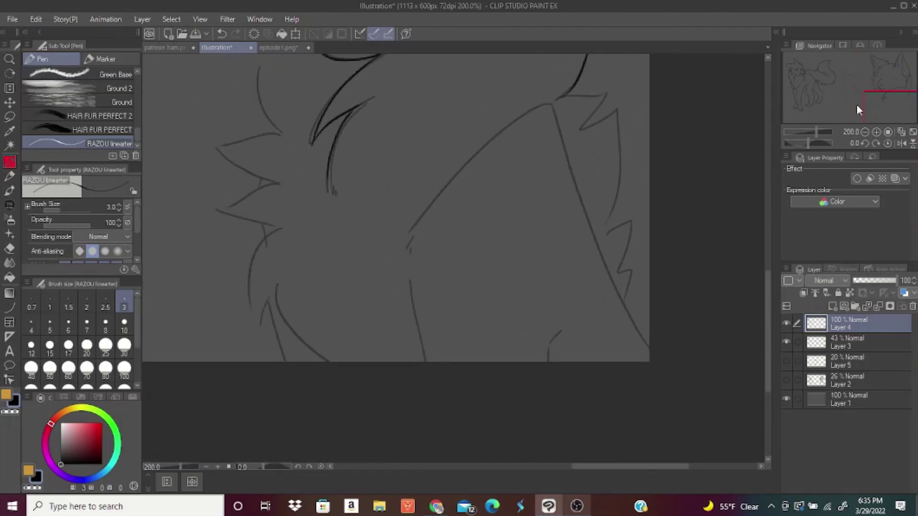
{"action": "left_click_drag", "start_coordinate": [626, 315], "coordinate": [557, 132]}
{"action": "key", "text": "ctrl+z"}
{"action": "left_click_drag", "start_coordinate": [425, 362], "coordinate": [406, 267]}
{"action": "left_click_drag", "start_coordinate": [410, 231], "coordinate": [550, 106]}
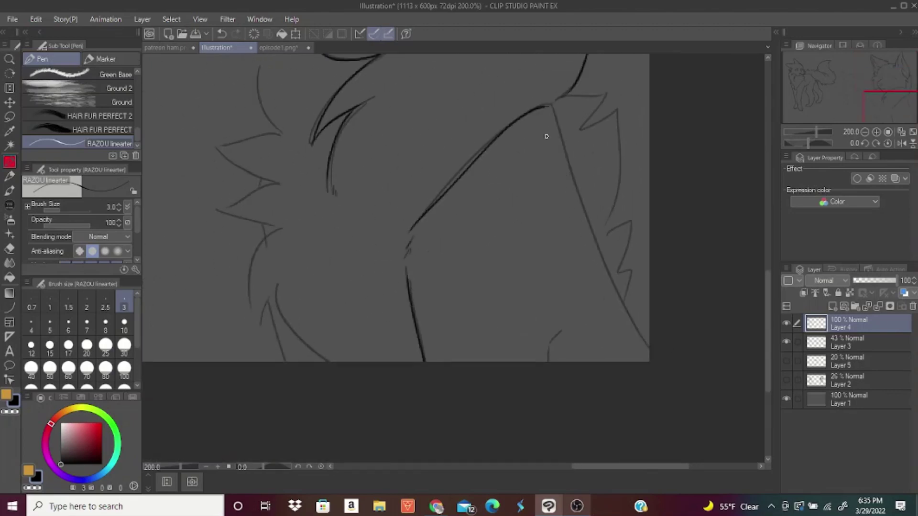
{"action": "key", "text": "ctrl+z"}
{"action": "left_click_drag", "start_coordinate": [410, 226], "coordinate": [550, 104]}
{"action": "left_click_drag", "start_coordinate": [551, 105], "coordinate": [652, 344]}
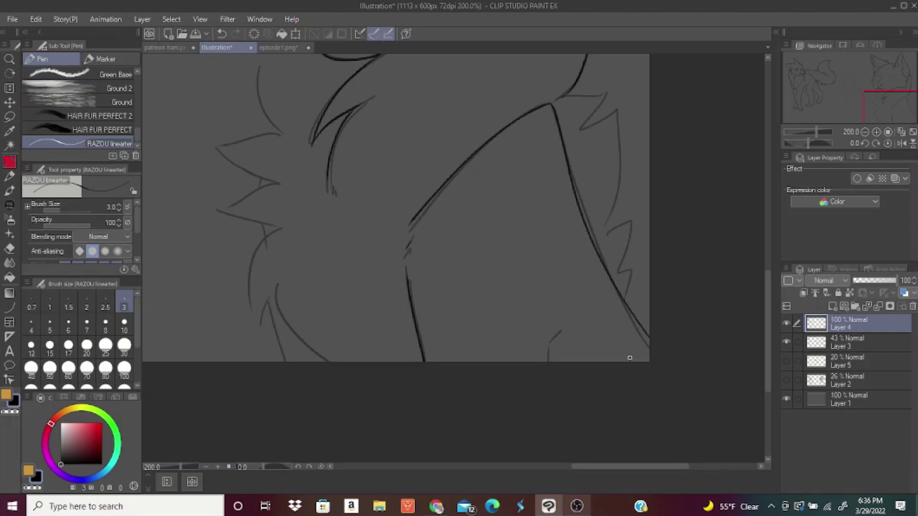
{"action": "left_click_drag", "start_coordinate": [548, 362], "coordinate": [562, 330]}
- Ink the jagged fur tufts along the outer edge of the headshot's back
{"action": "left_click_drag", "start_coordinate": [891, 108], "coordinate": [899, 104]}
{"action": "left_click_drag", "start_coordinate": [496, 130], "coordinate": [538, 128]}
{"action": "mouse_move", "coordinate": [538, 127]}
{"action": "left_mouse_down"}
{"action": "mouse_move", "coordinate": [514, 173]}
{"action": "mouse_move", "coordinate": [534, 260]}
{"action": "left_mouse_up"}
{"action": "left_click_drag", "start_coordinate": [532, 274], "coordinate": [551, 340]}
- Ink the spiky chest fur below the headshot's chin down to the canvas edge
{"action": "left_click_drag", "start_coordinate": [902, 108], "coordinate": [880, 104]}
{"action": "left_click_drag", "start_coordinate": [425, 146], "coordinate": [440, 220]}
{"action": "mouse_move", "coordinate": [440, 218]}
{"action": "left_mouse_down"}
{"action": "mouse_move", "coordinate": [380, 232]}
{"action": "mouse_move", "coordinate": [446, 271]}
{"action": "left_mouse_up"}
{"action": "left_click_drag", "start_coordinate": [433, 270], "coordinate": [382, 297]}
{"action": "key", "text": "ctrl+z"}
{"action": "left_click_drag", "start_coordinate": [382, 297], "coordinate": [453, 313]}
{"action": "left_click_drag", "start_coordinate": [444, 314], "coordinate": [422, 412]}
{"action": "mouse_move", "coordinate": [421, 412]}
{"action": "left_mouse_down"}
{"action": "mouse_move", "coordinate": [438, 376]}
{"action": "mouse_move", "coordinate": [500, 449]}
{"action": "left_mouse_up"}
{"action": "left_click_drag", "start_coordinate": [436, 380], "coordinate": [451, 449]}
- Ink the headshot's right-hand eye, using brush size 4 for the upper lash line and size 2 for the inner edge
{"action": "left_click_drag", "start_coordinate": [890, 74], "coordinate": [889, 77]}
{"action": "left_click", "coordinate": [87, 303]}
{"action": "left_click", "coordinate": [877, 132]}
{"action": "left_click", "coordinate": [876, 132]}
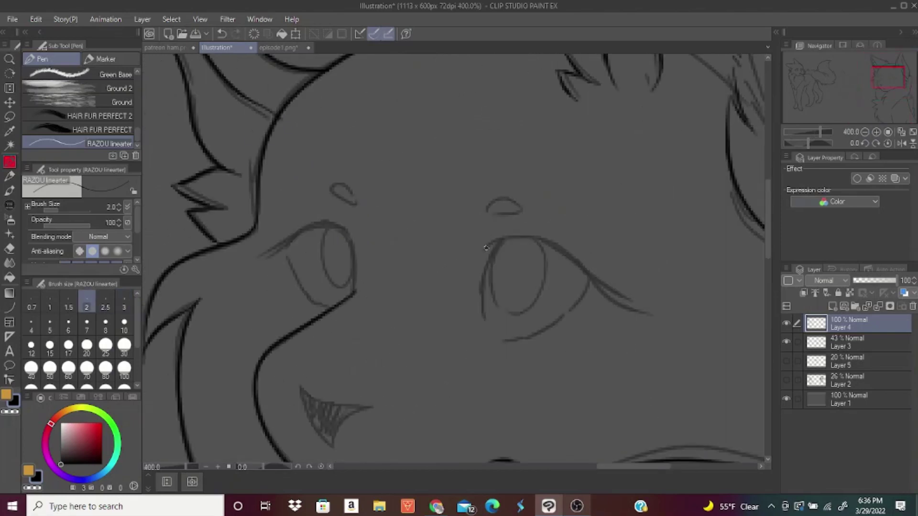
{"action": "key", "text": "ctrl+z"}
{"action": "left_click", "coordinate": [31, 327]}
{"action": "mouse_move", "coordinate": [484, 248]}
{"action": "left_mouse_down"}
{"action": "mouse_move", "coordinate": [623, 294]}
{"action": "mouse_move", "coordinate": [610, 295]}
{"action": "left_mouse_up"}
{"action": "left_click_drag", "start_coordinate": [589, 282], "coordinate": [501, 335]}
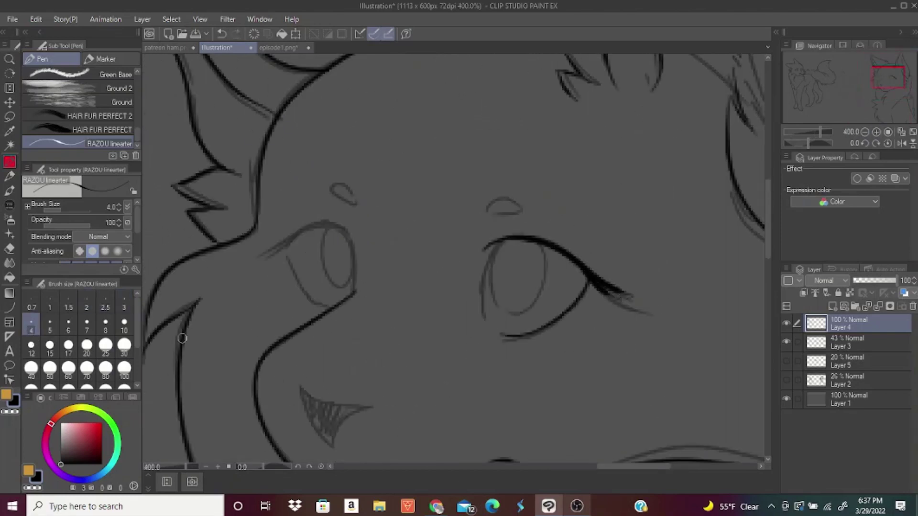
{"action": "left_click", "coordinate": [124, 304]}
{"action": "left_click", "coordinate": [87, 302]}
{"action": "left_click_drag", "start_coordinate": [502, 241], "coordinate": [488, 320]}
- Ink the headshot's left-hand eye with brush sizes 4 and 2
{"action": "left_click", "coordinate": [31, 326]}
{"action": "mouse_move", "coordinate": [350, 233]}
{"action": "left_mouse_down"}
{"action": "mouse_move", "coordinate": [259, 259]}
{"action": "mouse_move", "coordinate": [261, 248]}
{"action": "mouse_move", "coordinate": [326, 307]}
{"action": "left_mouse_up"}
{"action": "key", "text": "ctrl+z"}
{"action": "left_click", "coordinate": [86, 302]}
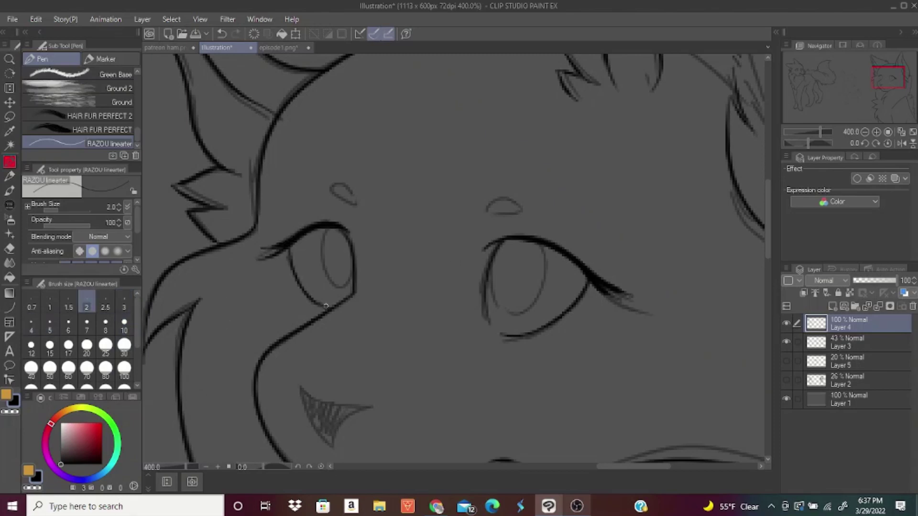
- Ink the two small brow spots above the headshot's eyes and the outline of the nose
{"action": "left_click_drag", "start_coordinate": [486, 210], "coordinate": [520, 210]}
{"action": "left_click_drag", "start_coordinate": [333, 187], "coordinate": [356, 203]}
{"action": "key", "text": "ctrl+z"}
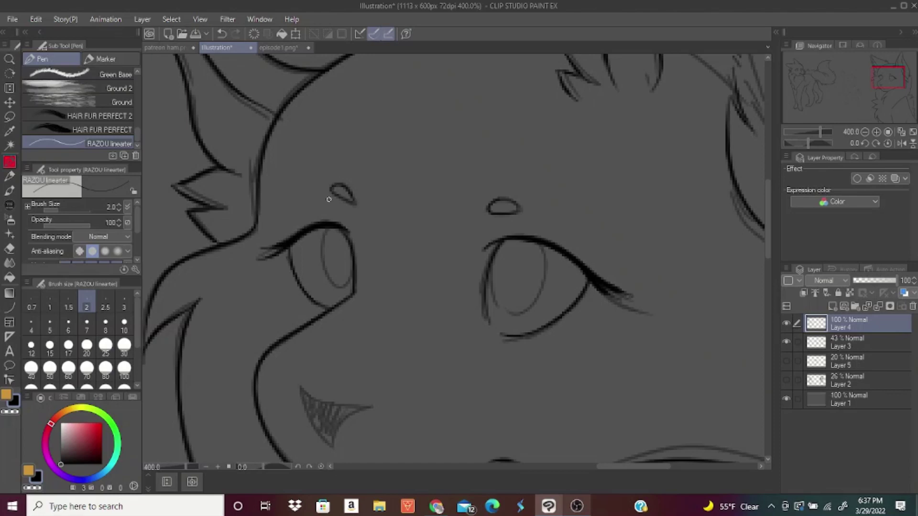
{"action": "scroll", "coordinate": [329, 199], "scroll_direction": "down", "scroll_amount": 5}
{"action": "left_click_drag", "start_coordinate": [343, 287], "coordinate": [289, 267]}
{"action": "left_click_drag", "start_coordinate": [289, 268], "coordinate": [327, 329]}
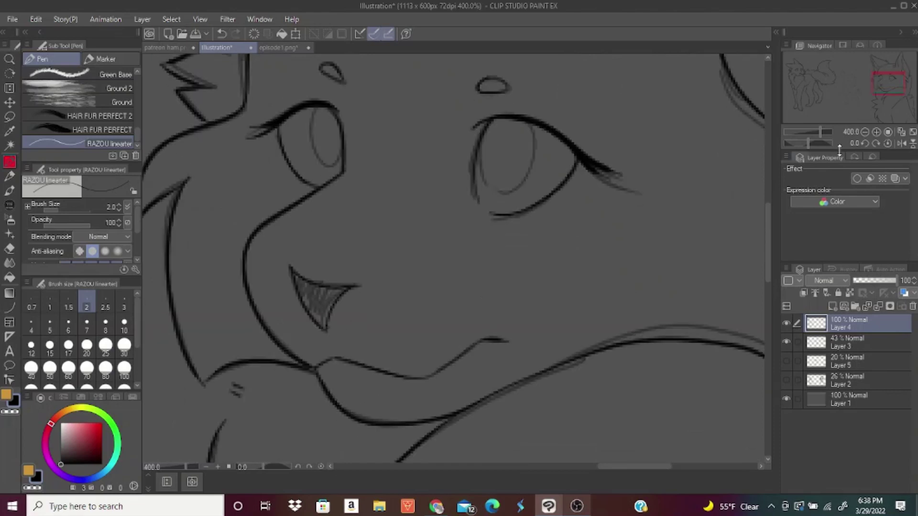
- Hide the sketch on Layer 3 and add missing strokes to the headshot's line art
{"action": "key", "text": "ctrl+minus"}
{"action": "key", "text": "ctrl+minus"}
{"action": "key", "text": "ctrl+minus"}
{"action": "key", "text": "ctrl+minus"}
{"action": "key", "text": "ctrl+minus"}
{"action": "left_click", "coordinate": [787, 342]}
{"action": "left_click_drag", "start_coordinate": [871, 83], "coordinate": [869, 73]}
{"action": "key", "text": "ctrl+plus"}
{"action": "key", "text": "ctrl+plus"}
{"action": "key", "text": "ctrl+plus"}
{"action": "left_click_drag", "start_coordinate": [604, 220], "coordinate": [582, 186]}
{"action": "left_click_drag", "start_coordinate": [582, 186], "coordinate": [575, 224]}
- Show Layer 3 again and ink the head and ears of the small standing canine
{"action": "left_click_drag", "start_coordinate": [886, 73], "coordinate": [846, 80]}
{"action": "left_click", "coordinate": [787, 342]}
{"action": "left_click", "coordinate": [124, 302]}
{"action": "left_click", "coordinate": [876, 132]}
{"action": "left_click_drag", "start_coordinate": [388, 72], "coordinate": [436, 132]}
{"action": "mouse_move", "coordinate": [435, 133]}
{"action": "left_mouse_down"}
{"action": "mouse_move", "coordinate": [448, 161]}
{"action": "mouse_move", "coordinate": [363, 180]}
{"action": "left_mouse_up"}
{"action": "key", "text": "ctrl+z"}
{"action": "mouse_move", "coordinate": [434, 168]}
{"action": "left_mouse_down"}
{"action": "mouse_move", "coordinate": [377, 106]}
{"action": "mouse_move", "coordinate": [392, 105]}
{"action": "left_mouse_up"}
{"action": "mouse_move", "coordinate": [422, 105]}
{"action": "left_mouse_down"}
{"action": "mouse_move", "coordinate": [474, 134]}
{"action": "mouse_move", "coordinate": [473, 155]}
{"action": "left_mouse_up"}
{"action": "left_click_drag", "start_coordinate": [383, 105], "coordinate": [354, 83]}
{"action": "left_click_drag", "start_coordinate": [355, 84], "coordinate": [366, 116]}
{"action": "left_click_drag", "start_coordinate": [421, 128], "coordinate": [402, 88]}
- Ink the chest fur and front legs of the small standing canine
{"action": "mouse_move", "coordinate": [386, 173]}
{"action": "left_mouse_down"}
{"action": "mouse_move", "coordinate": [371, 218]}
{"action": "mouse_move", "coordinate": [409, 254]}
{"action": "left_mouse_up"}
{"action": "left_click_drag", "start_coordinate": [466, 161], "coordinate": [417, 243]}
{"action": "mouse_move", "coordinate": [418, 244]}
{"action": "left_mouse_down"}
{"action": "mouse_move", "coordinate": [418, 311]}
{"action": "mouse_move", "coordinate": [474, 277]}
{"action": "mouse_move", "coordinate": [485, 250]}
{"action": "left_mouse_up"}
{"action": "left_click_drag", "start_coordinate": [406, 255], "coordinate": [383, 378]}
{"action": "key", "text": "ctrl+z"}
{"action": "mouse_move", "coordinate": [524, 253]}
{"action": "left_mouse_down"}
{"action": "mouse_move", "coordinate": [480, 273]}
{"action": "mouse_move", "coordinate": [521, 256]}
{"action": "left_mouse_up"}
{"action": "left_click_drag", "start_coordinate": [525, 244], "coordinate": [533, 383]}
{"action": "mouse_move", "coordinate": [473, 156]}
{"action": "left_mouse_down"}
{"action": "mouse_move", "coordinate": [609, 211]}
{"action": "mouse_move", "coordinate": [535, 387]}
{"action": "left_mouse_up"}
- Ink the back, bushy tail and hind legs of the small standing canine
{"action": "left_click_drag", "start_coordinate": [868, 84], "coordinate": [879, 82]}
{"action": "left_click_drag", "start_coordinate": [366, 176], "coordinate": [380, 170]}
{"action": "left_click_drag", "start_coordinate": [383, 174], "coordinate": [618, 189]}
{"action": "left_click_drag", "start_coordinate": [555, 170], "coordinate": [588, 218]}
{"action": "mouse_move", "coordinate": [587, 218]}
{"action": "left_mouse_down"}
{"action": "mouse_move", "coordinate": [478, 235]}
{"action": "mouse_move", "coordinate": [459, 227]}
{"action": "left_mouse_up"}
{"action": "mouse_move", "coordinate": [461, 230]}
{"action": "left_mouse_down"}
{"action": "mouse_move", "coordinate": [433, 242]}
{"action": "mouse_move", "coordinate": [429, 382]}
{"action": "left_mouse_up"}
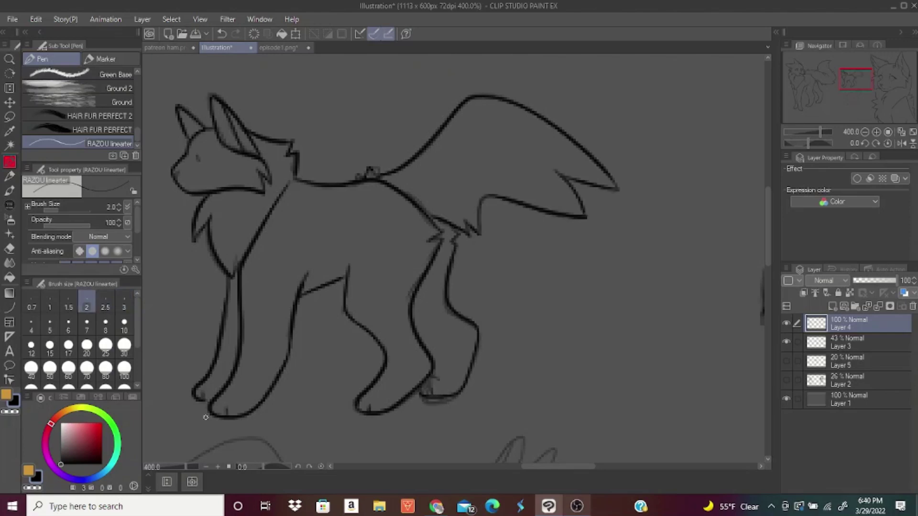
- Hide the Layer 3 sketch and fill the headshot's nose with black
{"action": "left_click", "coordinate": [865, 132]}
{"action": "left_click", "coordinate": [787, 342]}
{"action": "left_click", "coordinate": [876, 132]}
{"action": "left_click_drag", "start_coordinate": [837, 82], "coordinate": [870, 80]}
{"action": "left_click", "coordinate": [10, 277]}
{"action": "left_click", "coordinate": [431, 219]}
- Touch up the headshot with the G-pen, using black and the transparent colour
{"action": "left_click", "coordinate": [10, 163]}
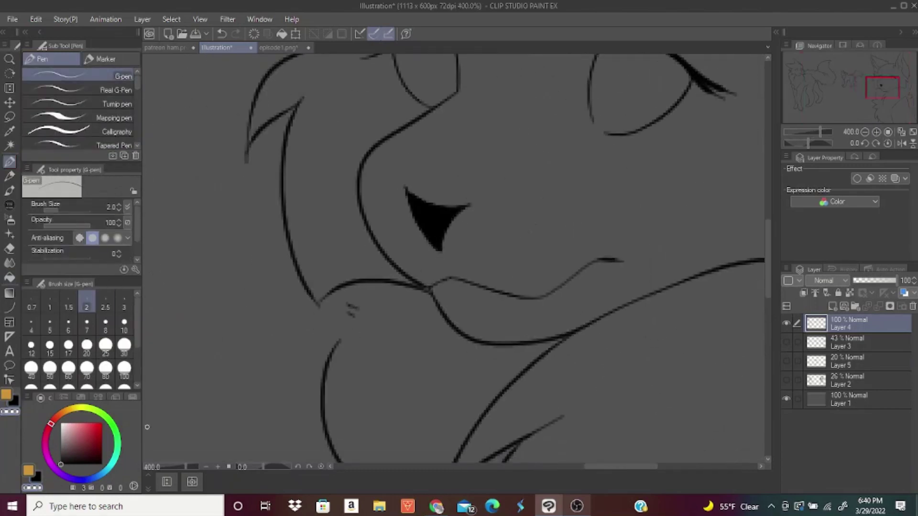
{"action": "left_click", "coordinate": [38, 477]}
{"action": "left_click", "coordinate": [10, 412]}
{"action": "left_click", "coordinate": [865, 132]}
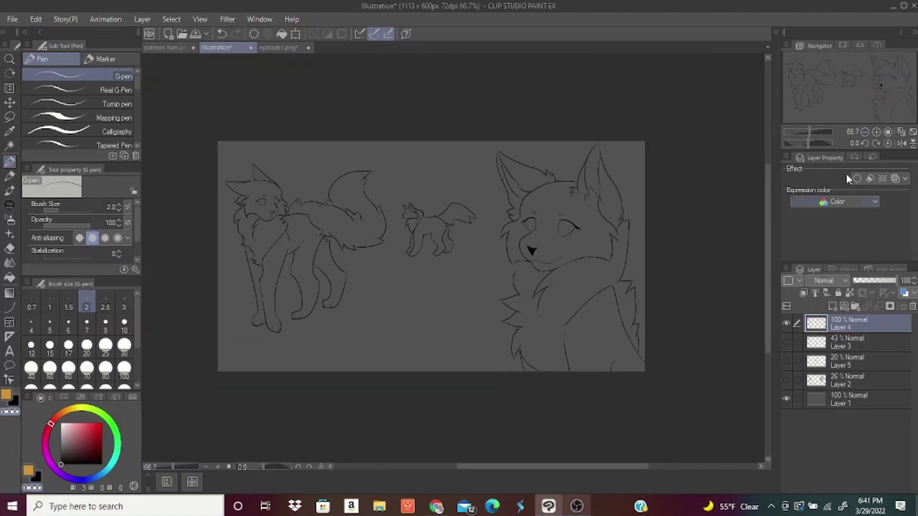
- Fill the nose of the large full-body canine with black
{"action": "left_click", "coordinate": [876, 133]}
{"action": "left_click", "coordinate": [804, 73]}
{"action": "left_click", "coordinate": [876, 133]}
{"action": "left_click", "coordinate": [10, 249]}
{"action": "left_click", "coordinate": [10, 162]}
{"action": "left_click", "coordinate": [129, 145]}
{"action": "mouse_move", "coordinate": [324, 338]}
{"action": "left_mouse_down"}
{"action": "mouse_move", "coordinate": [269, 343]}
{"action": "mouse_move", "coordinate": [254, 354]}
{"action": "left_mouse_up"}
{"action": "left_click", "coordinate": [37, 477]}
{"action": "left_click", "coordinate": [10, 278]}
{"action": "left_click", "coordinate": [325, 284]}
- Refine the full-body canine's face lines with the G-pen and the transparent colour
{"action": "left_click", "coordinate": [10, 162]}
{"action": "left_click", "coordinate": [888, 132]}
{"action": "left_click", "coordinate": [876, 132]}
{"action": "left_click", "coordinate": [888, 133]}
{"action": "mouse_move", "coordinate": [346, 258]}
{"action": "left_mouse_down"}
{"action": "mouse_move", "coordinate": [284, 266]}
{"action": "mouse_move", "coordinate": [345, 280]}
{"action": "left_mouse_up"}
{"action": "left_click", "coordinate": [876, 132]}
{"action": "left_click", "coordinate": [32, 488]}
{"action": "left_click", "coordinate": [865, 133]}
{"action": "left_click", "coordinate": [876, 133]}
{"action": "left_click", "coordinate": [865, 133]}
{"action": "left_click", "coordinate": [865, 133]}
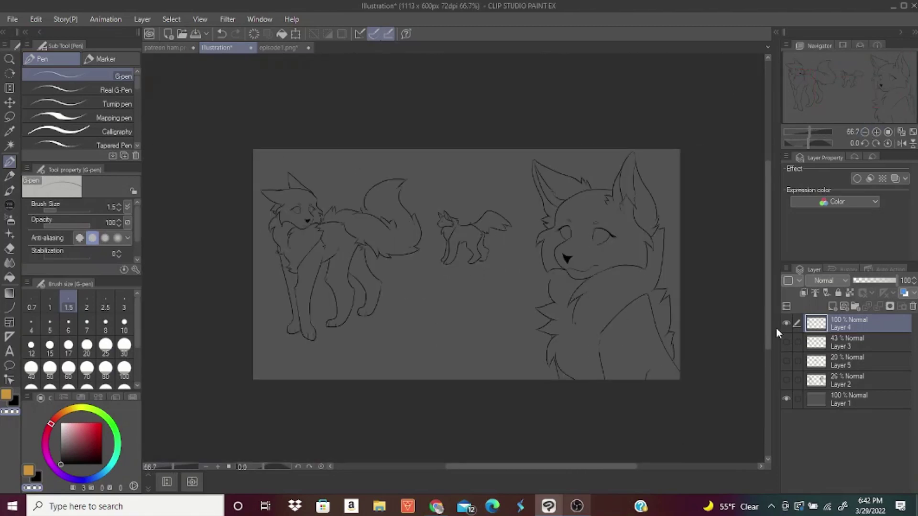
- Set Layer 4 as the reference layer and add a new layer directly beneath it for the base colour
{"action": "left_click", "coordinate": [815, 293]}
{"action": "left_click", "coordinate": [832, 306]}
{"action": "left_click_drag", "start_coordinate": [856, 324], "coordinate": [856, 349]}
- Fill the headshot's neck, chest, shoulder and back areas with bright red on the new layer
{"action": "left_click", "coordinate": [102, 423]}
{"action": "left_click", "coordinate": [10, 277]}
{"action": "left_click", "coordinate": [876, 133]}
{"action": "left_click", "coordinate": [426, 352]}
{"action": "left_click", "coordinate": [408, 384]}
{"action": "left_click", "coordinate": [395, 328]}
{"action": "left_click", "coordinate": [561, 306]}
{"action": "left_click", "coordinate": [573, 340]}
{"action": "left_click", "coordinate": [549, 275]}
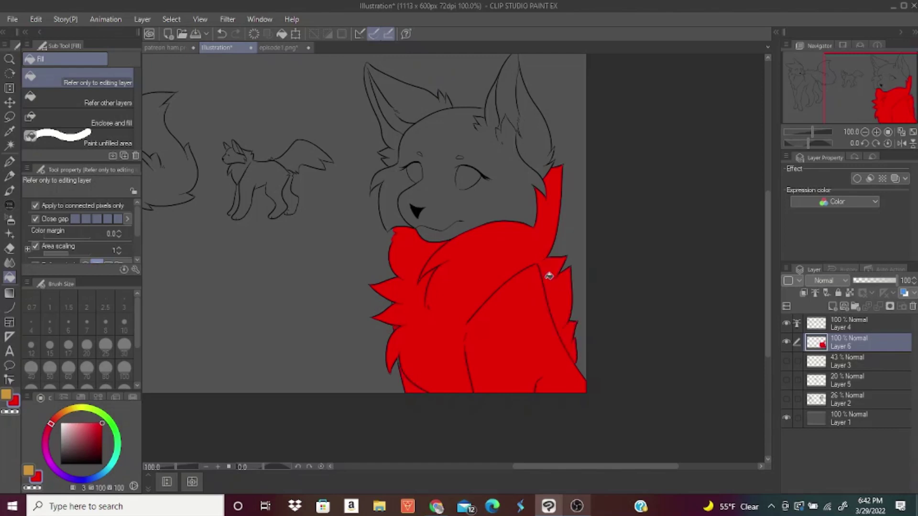
- Fill the headshot's face, eyes, ears, cheek fur and ear tufts with the same red
{"action": "left_click", "coordinate": [483, 144]}
{"action": "left_click", "coordinate": [526, 112]}
{"action": "left_click", "coordinate": [471, 178]}
{"action": "left_click", "coordinate": [415, 173]}
{"action": "left_click_drag", "start_coordinate": [406, 180], "coordinate": [367, 240]}
{"action": "left_click", "coordinate": [352, 254]}
{"action": "left_click", "coordinate": [375, 162]}
{"action": "left_click", "coordinate": [358, 186]}
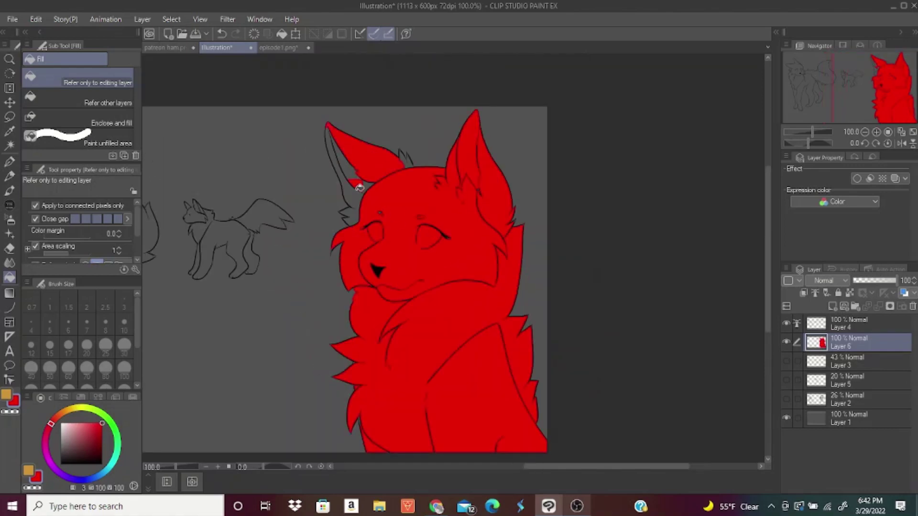
{"action": "left_click", "coordinate": [352, 199]}
{"action": "left_click", "coordinate": [345, 165]}
{"action": "left_click", "coordinate": [405, 160]}
- Paint the uncovered gaps at the tip of the headshot's right ear red with the G-pen at size 4
{"action": "left_click", "coordinate": [10, 162]}
{"action": "left_click", "coordinate": [124, 347]}
{"action": "left_click", "coordinate": [87, 326]}
{"action": "scroll", "coordinate": [421, 153], "scroll_direction": "up", "scroll_amount": 3}
{"action": "left_click", "coordinate": [888, 133]}
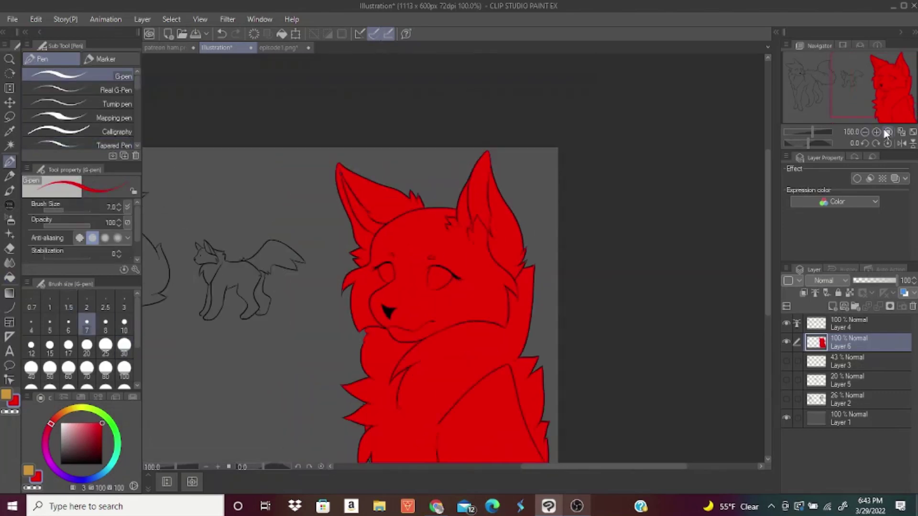
{"action": "left_click", "coordinate": [887, 132]}
{"action": "left_click", "coordinate": [31, 325]}
{"action": "left_click_drag", "start_coordinate": [513, 71], "coordinate": [492, 97]}
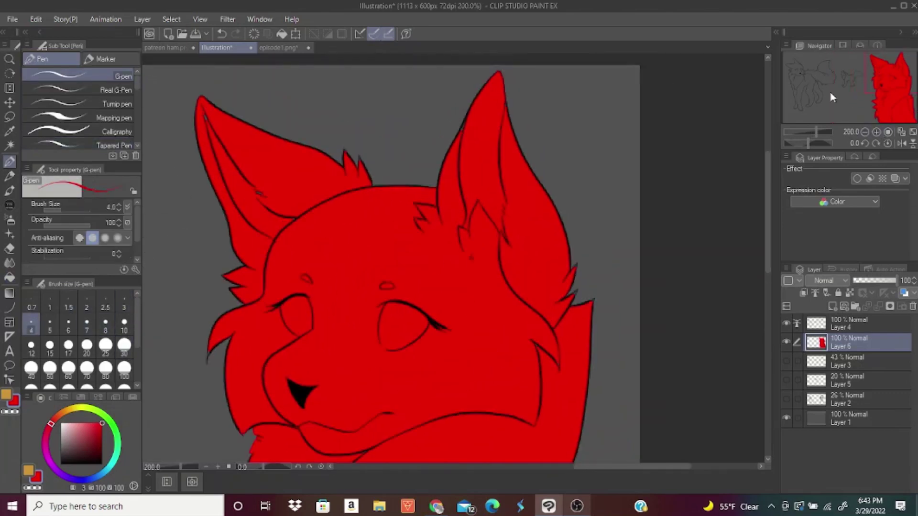
{"action": "scroll", "coordinate": [492, 97], "scroll_direction": "up", "scroll_amount": 2}
{"action": "left_click_drag", "start_coordinate": [527, 128], "coordinate": [525, 110]}
- Paint the points of the fur tufts beside the headshot's left ear red with the G-pen at size 2
{"action": "left_click", "coordinate": [124, 326]}
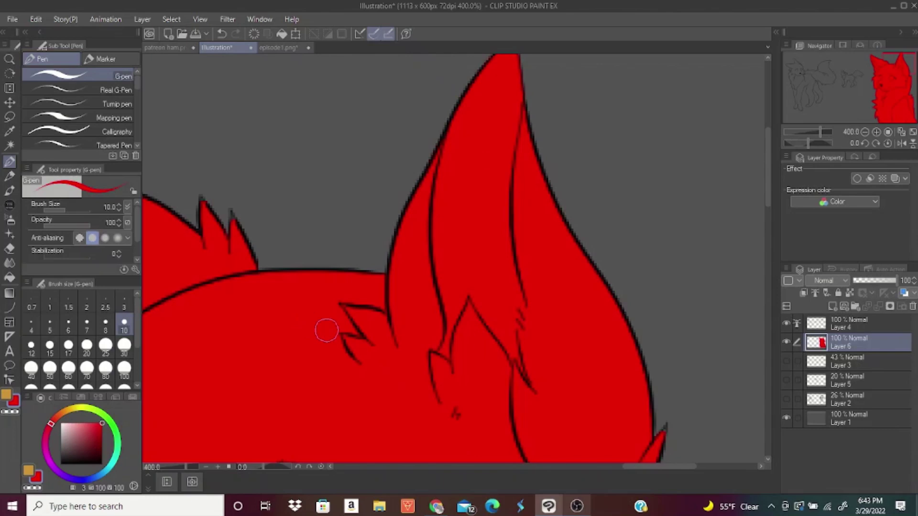
{"action": "left_click", "coordinate": [87, 302]}
{"action": "left_click_drag", "start_coordinate": [230, 230], "coordinate": [232, 216]}
{"action": "left_click_drag", "start_coordinate": [204, 206], "coordinate": [201, 199]}
{"action": "left_click_drag", "start_coordinate": [875, 69], "coordinate": [880, 65]}
{"action": "left_click", "coordinate": [123, 326]}
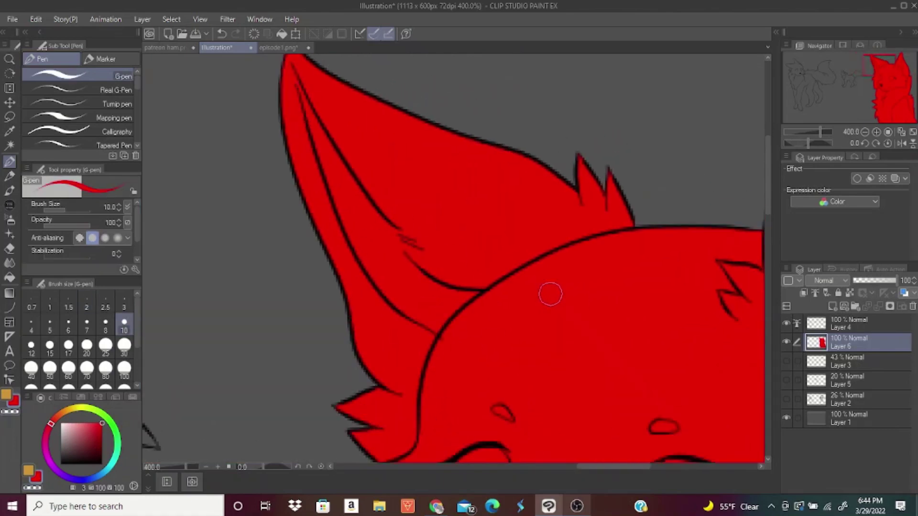
- Touch up the red base around the headshot's left cheek and ear-base fur with the G-pen at small sizes
{"action": "scroll", "coordinate": [550, 294], "scroll_direction": "down", "scroll_amount": 4}
{"action": "key", "text": "bracketleft"}
{"action": "key", "text": "bracketleft"}
{"action": "key", "text": "bracketleft"}
{"action": "key", "text": "bracketleft"}
{"action": "key", "text": "bracketleft"}
{"action": "key", "text": "bracketleft"}
{"action": "key", "text": "bracketleft"}
{"action": "key", "text": "bracketleft"}
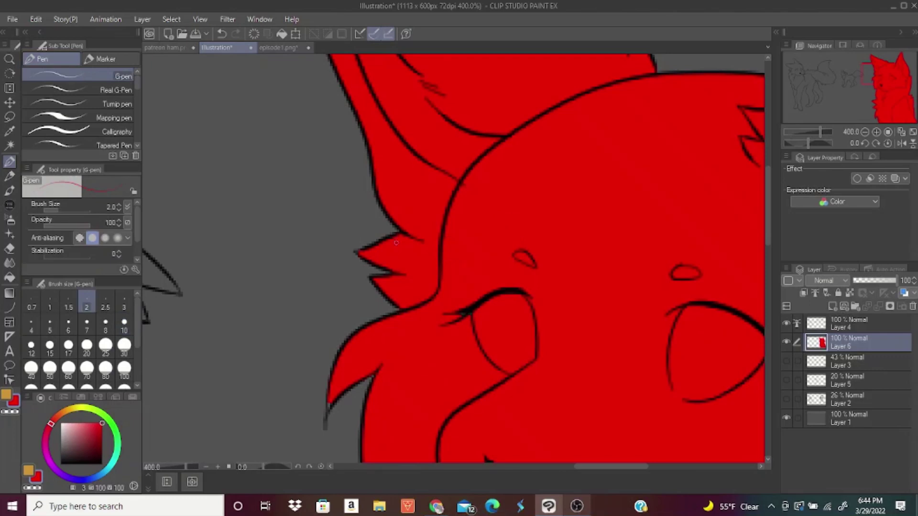
{"action": "key", "text": "bracketright"}
{"action": "key", "text": "bracketright"}
{"action": "key", "text": "bracketright"}
{"action": "key", "text": "bracketright"}
{"action": "key", "text": "bracketright"}
{"action": "key", "text": "bracketright"}
{"action": "key", "text": "bracketright"}
{"action": "key", "text": "bracketright"}
{"action": "key", "text": "ctrl+minus"}
{"action": "left_click", "coordinate": [105, 302]}
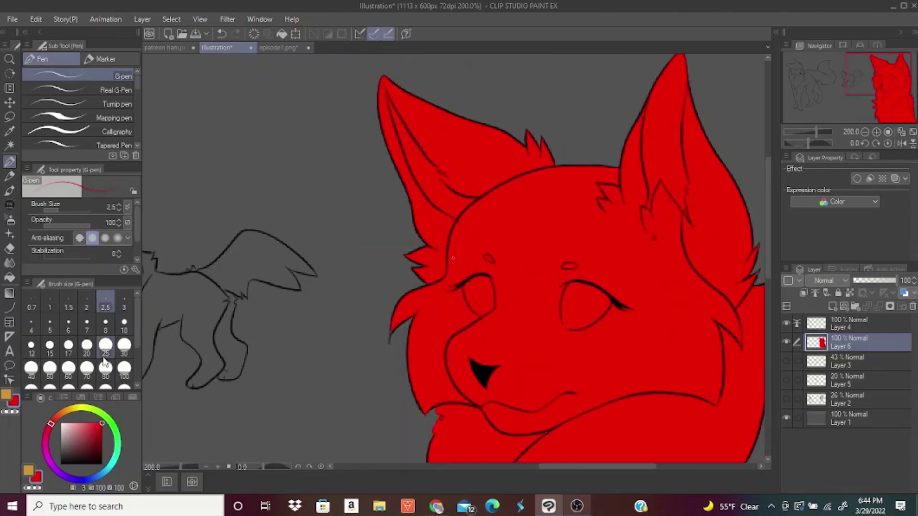
- Fill the gap between the headshot's chin and neck fur with red, using G-pen sizes 5 and 3
{"action": "left_click", "coordinate": [873, 81]}
{"action": "key", "text": "ctrl+plus"}
{"action": "key", "text": "ctrl+plus"}
{"action": "key", "text": "ctrl+minus"}
{"action": "left_click_drag", "start_coordinate": [856, 81], "coordinate": [885, 87]}
{"action": "left_click", "coordinate": [50, 325]}
{"action": "mouse_move", "coordinate": [295, 348]}
{"action": "left_mouse_down"}
{"action": "mouse_move", "coordinate": [307, 306]}
{"action": "mouse_move", "coordinate": [308, 313]}
{"action": "left_mouse_up"}
{"action": "left_click", "coordinate": [124, 302]}
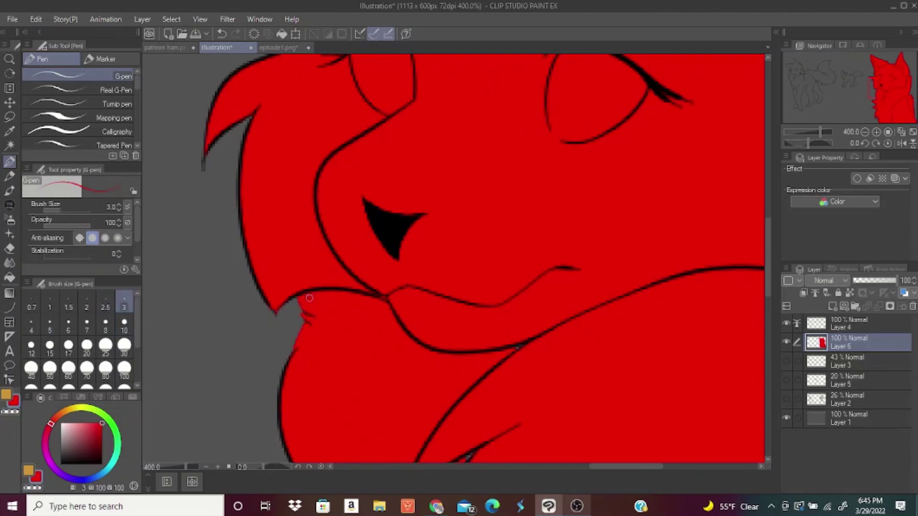
- Paint the uncovered corners and tips of the headshot's chest fur red with the G-pen at size 2
{"action": "scroll", "coordinate": [310, 299], "scroll_direction": "down", "scroll_amount": 4}
{"action": "scroll", "coordinate": [397, 225], "scroll_direction": "up", "scroll_amount": 4}
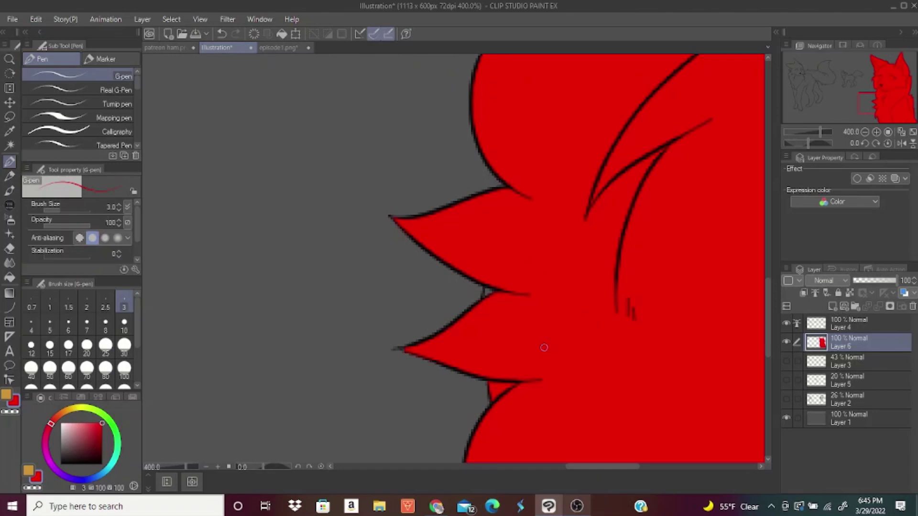
{"action": "left_click", "coordinate": [86, 302]}
{"action": "left_click_drag", "start_coordinate": [489, 291], "coordinate": [485, 296]}
{"action": "left_click", "coordinate": [884, 115]}
{"action": "left_click_drag", "start_coordinate": [345, 349], "coordinate": [346, 358]}
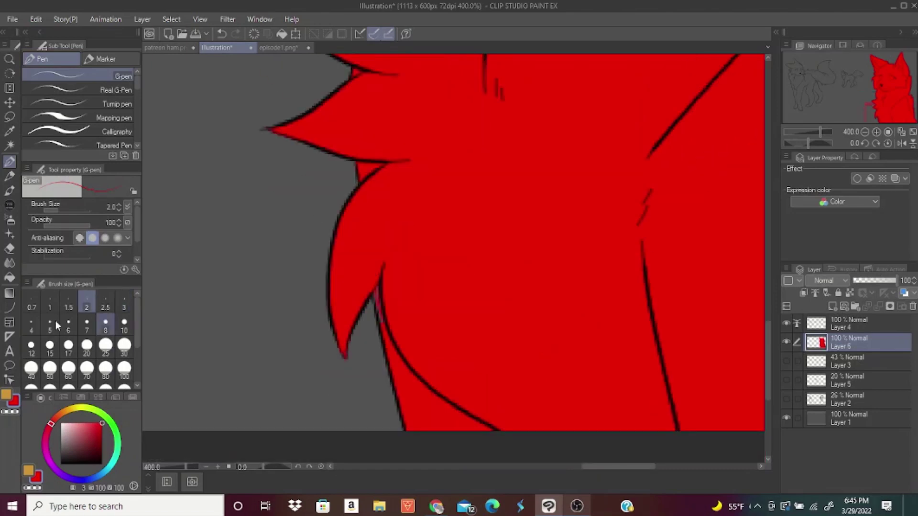
{"action": "left_click", "coordinate": [50, 325]}
{"action": "key", "text": "ctrl+z"}
- Paint the fur tips on the headshot's back red with the G-pen at size 1.5
{"action": "mouse_move", "coordinate": [899, 113]}
{"action": "left_mouse_down"}
{"action": "mouse_move", "coordinate": [894, 92]}
{"action": "mouse_move", "coordinate": [912, 104]}
{"action": "left_mouse_up"}
{"action": "key", "text": "ctrl+plus"}
{"action": "left_click", "coordinate": [68, 302]}
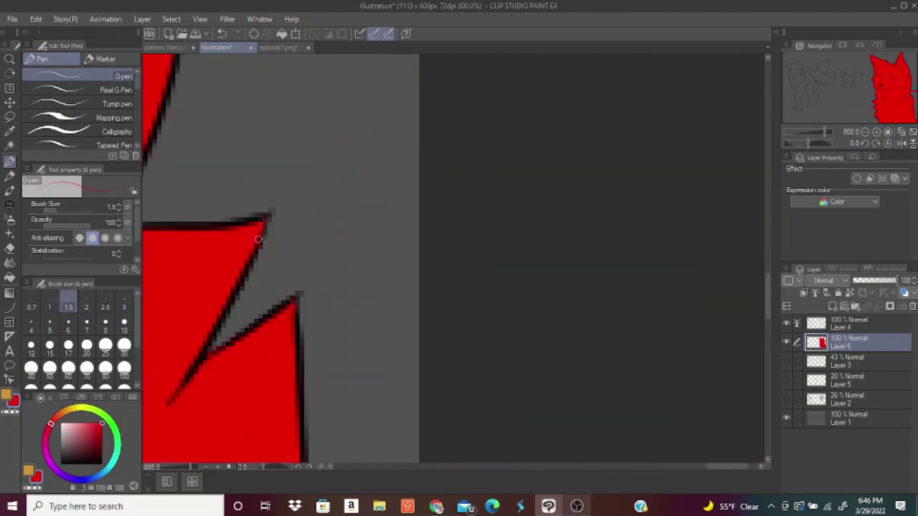
{"action": "left_click_drag", "start_coordinate": [259, 240], "coordinate": [264, 222]}
{"action": "key", "text": "ctrl+minus"}
{"action": "key", "text": "ctrl+minus"}
- Paint the remaining uncovered fur tips along the headshot's right edge red with the G-pen at size 2
{"action": "left_click", "coordinate": [901, 87]}
{"action": "left_click", "coordinate": [124, 325]}
{"action": "double_click", "coordinate": [877, 132]}
{"action": "left_click", "coordinate": [912, 77]}
{"action": "left_click", "coordinate": [87, 303]}
{"action": "left_click_drag", "start_coordinate": [327, 222], "coordinate": [337, 208]}
{"action": "left_click_drag", "start_coordinate": [330, 108], "coordinate": [334, 99]}
- Lock the transparent pixels of Layer 6 and recolour its red base to a dark navy
{"action": "left_click", "coordinate": [865, 132]}
{"action": "left_click_drag", "start_coordinate": [904, 71], "coordinate": [883, 78]}
{"action": "triple_click", "coordinate": [865, 132]}
{"action": "left_click", "coordinate": [850, 293]}
{"action": "left_click", "coordinate": [92, 478]}
{"action": "left_click", "coordinate": [77, 446]}
{"action": "left_click", "coordinate": [72, 458]}
{"action": "key", "text": "alt+Delete"}
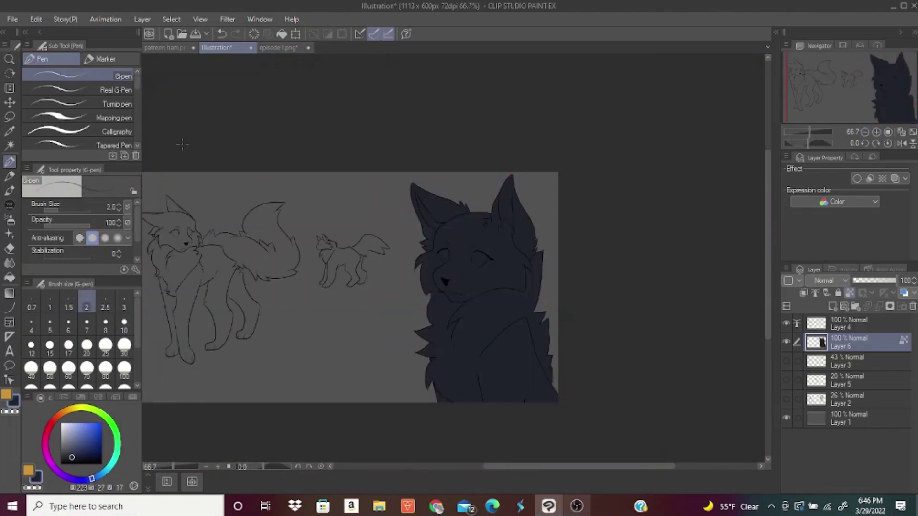
- Pick a muted pink and fill the insides of both of the headshot's ears with it
{"action": "left_click", "coordinate": [48, 428]}
{"action": "left_click", "coordinate": [72, 429]}
{"action": "left_click", "coordinate": [9, 278]}
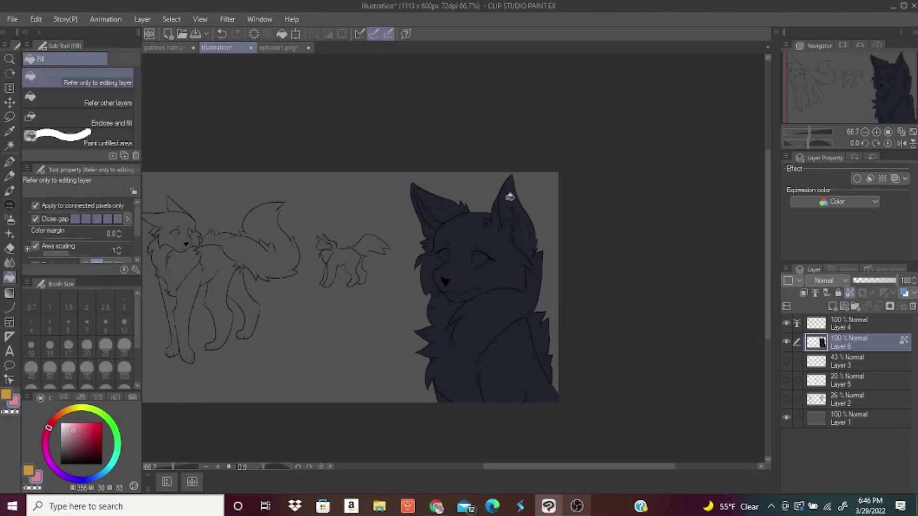
{"action": "left_click", "coordinate": [509, 198]}
{"action": "left_click", "coordinate": [894, 70]}
{"action": "left_click", "coordinate": [71, 431]}
{"action": "left_click", "coordinate": [473, 226]}
{"action": "double_click", "coordinate": [877, 132]}
{"action": "left_click", "coordinate": [876, 132]}
{"action": "left_click", "coordinate": [285, 234]}
{"action": "key", "text": "ctrl+z"}
{"action": "key", "text": "ctrl+z"}
{"action": "key", "text": "ctrl+z"}
{"action": "left_click", "coordinate": [508, 178]}
{"action": "left_click", "coordinate": [277, 225]}
- Clean up the edges of the pink inner ears with the G-pen, using the pink and the sampled navy
{"action": "left_click", "coordinate": [9, 161]}
{"action": "left_click", "coordinate": [87, 326]}
{"action": "mouse_move", "coordinate": [296, 207]}
{"action": "left_mouse_down"}
{"action": "mouse_move", "coordinate": [263, 177]}
{"action": "mouse_move", "coordinate": [307, 197]}
{"action": "left_mouse_up"}
{"action": "key", "text": "ctrl+z"}
{"action": "double_click", "coordinate": [876, 132]}
{"action": "left_click", "coordinate": [873, 63]}
{"action": "left_click", "coordinate": [31, 326]}
{"action": "left_click_drag", "start_coordinate": [535, 270], "coordinate": [550, 291]}
{"action": "left_click", "coordinate": [902, 63]}
{"action": "mouse_move", "coordinate": [449, 313]}
{"action": "left_mouse_down"}
{"action": "mouse_move", "coordinate": [451, 374]}
{"action": "mouse_move", "coordinate": [398, 316]}
{"action": "mouse_move", "coordinate": [367, 372]}
{"action": "left_mouse_up"}
{"action": "left_click", "coordinate": [416, 306], "text": "alt"}
{"action": "left_click", "coordinate": [124, 302]}
- Fill both of the headshot's eyes with light yellow
{"action": "left_click", "coordinate": [865, 132]}
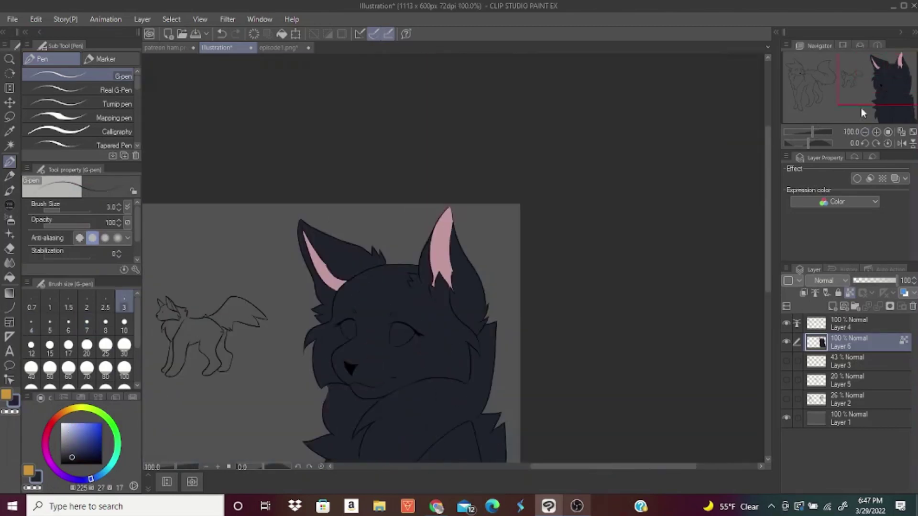
{"action": "left_click", "coordinate": [898, 72]}
{"action": "left_click", "coordinate": [76, 408]}
{"action": "left_click", "coordinate": [9, 277]}
{"action": "double_click", "coordinate": [877, 132]}
{"action": "left_click", "coordinate": [429, 300]}
{"action": "key", "text": "ctrl+z"}
{"action": "left_click", "coordinate": [445, 304]}
{"action": "left_click", "coordinate": [333, 286]}
- Refine the edges of the yellow eyes with the G-pen at sizes 3 and 2.5, using the sampled navy and yellow
{"action": "double_click", "coordinate": [877, 132]}
{"action": "left_click", "coordinate": [9, 161]}
{"action": "right_click", "coordinate": [154, 297]}
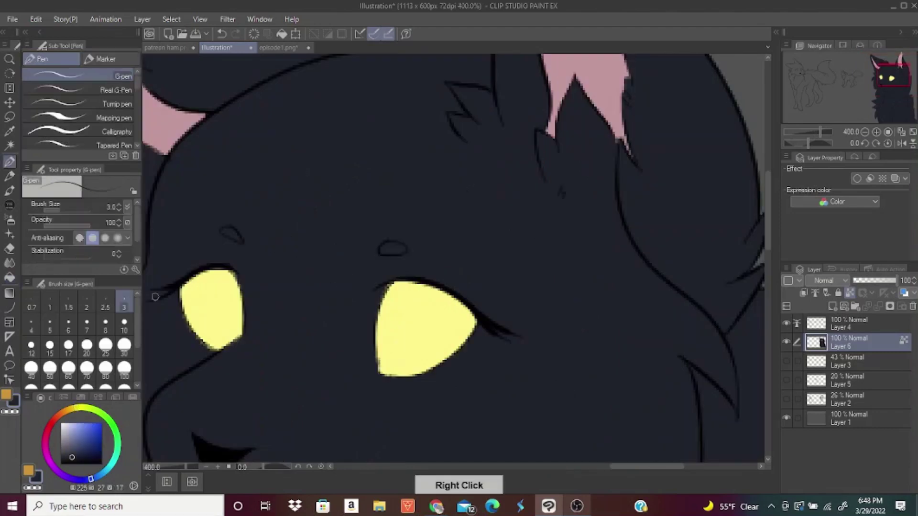
{"action": "left_click", "coordinate": [106, 302]}
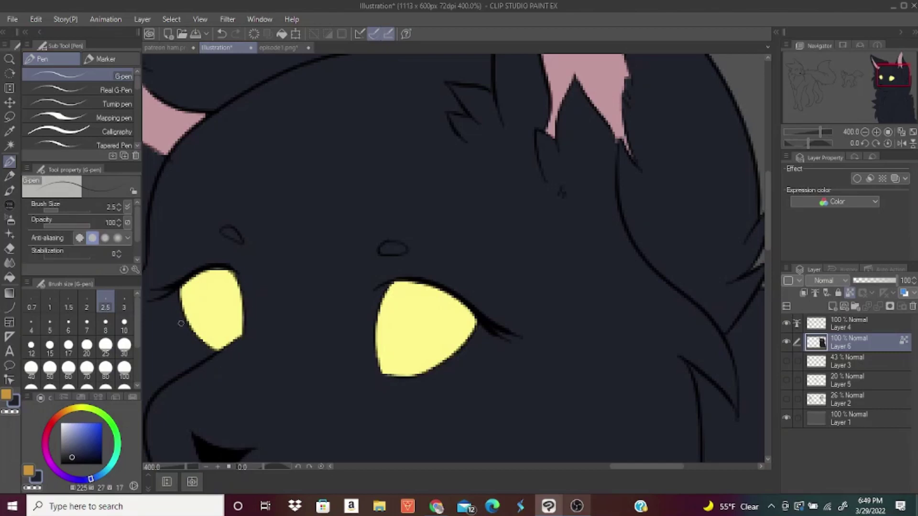
{"action": "right_click", "coordinate": [471, 320]}
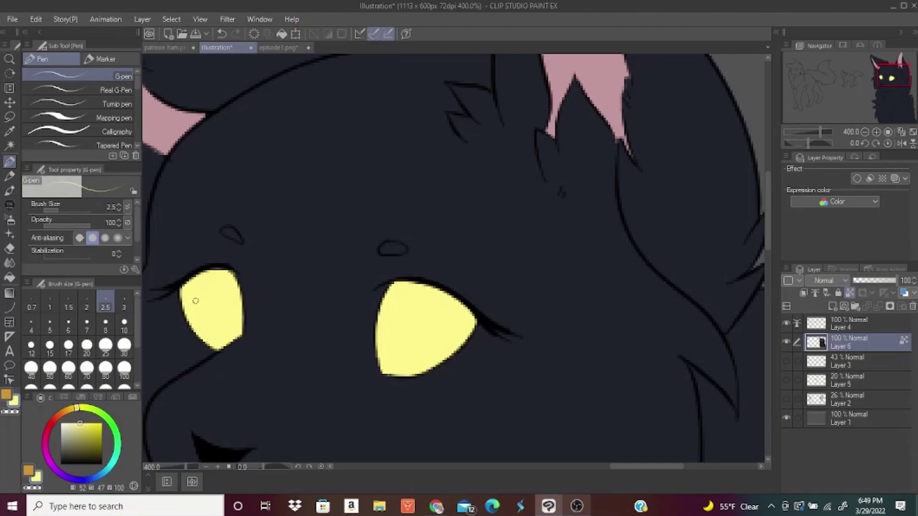
- Add a new layer above Layer 6 and outline an oval purple iris in each eye with the G-pen at size 2.5
{"action": "left_click", "coordinate": [888, 132]}
{"action": "left_click", "coordinate": [832, 307]}
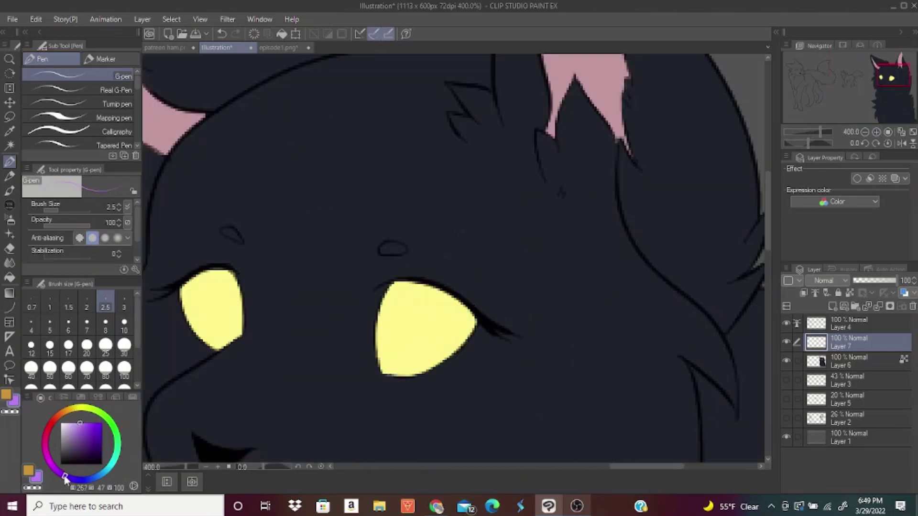
{"action": "left_click_drag", "start_coordinate": [407, 299], "coordinate": [390, 354]}
{"action": "key", "text": "ctrl+z"}
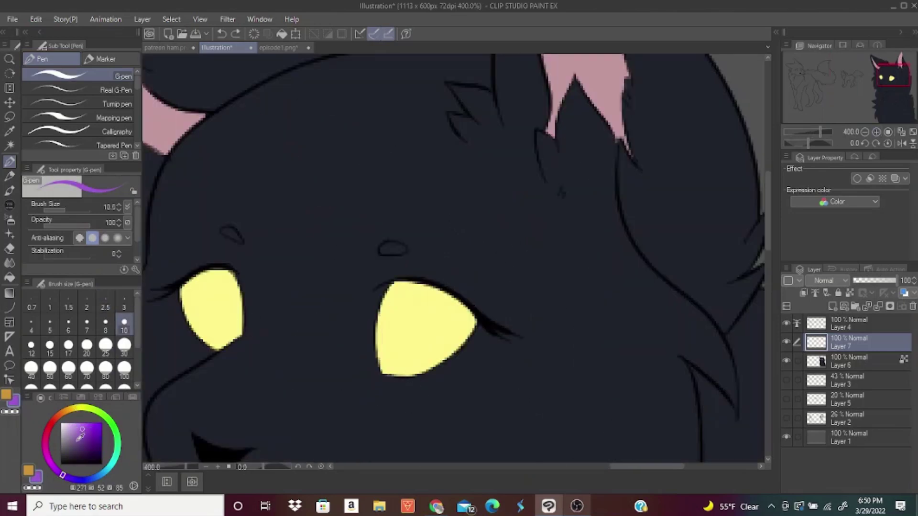
{"action": "left_click", "coordinate": [105, 307]}
{"action": "mouse_move", "coordinate": [425, 330]}
{"action": "left_mouse_down"}
{"action": "mouse_move", "coordinate": [379, 311]}
{"action": "mouse_move", "coordinate": [424, 339]}
{"action": "left_mouse_up"}
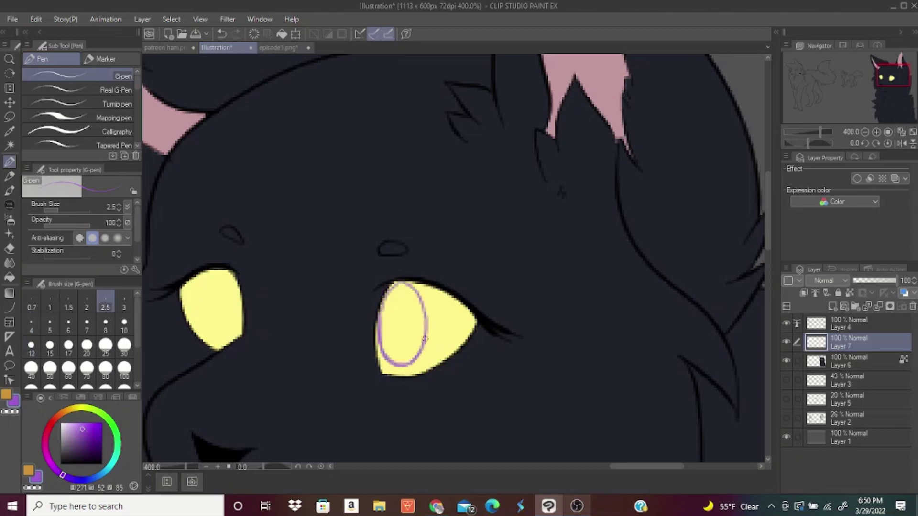
{"action": "mouse_move", "coordinate": [233, 280]}
{"action": "left_mouse_down"}
{"action": "mouse_move", "coordinate": [242, 318]}
{"action": "mouse_move", "coordinate": [233, 275]}
{"action": "left_mouse_up"}
- Fill both iris outlines with the same purple
{"action": "left_click", "coordinate": [888, 132]}
{"action": "left_click", "coordinate": [876, 131]}
{"action": "left_click", "coordinate": [876, 132]}
{"action": "left_click", "coordinate": [876, 132]}
{"action": "left_click", "coordinate": [877, 132]}
{"action": "key", "text": "ctrl+z"}
{"action": "double_click", "coordinate": [865, 132]}
{"action": "left_click", "coordinate": [9, 277]}
{"action": "left_click", "coordinate": [427, 292]}
{"action": "left_click", "coordinate": [340, 282]}
- Touch up the edges of the purple irises with the G-pen at size 2.5
{"action": "double_click", "coordinate": [877, 132]}
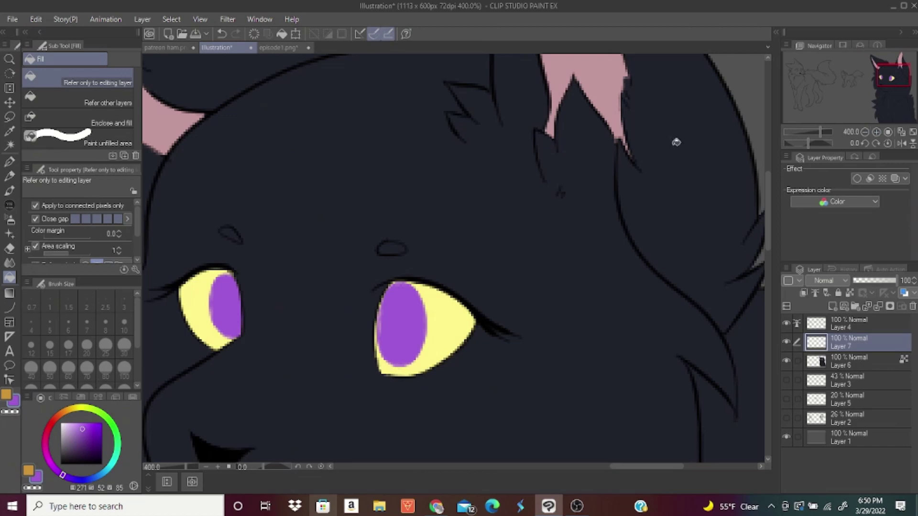
{"action": "left_click", "coordinate": [10, 162]}
{"action": "left_click", "coordinate": [50, 326]}
{"action": "left_click", "coordinate": [105, 307]}
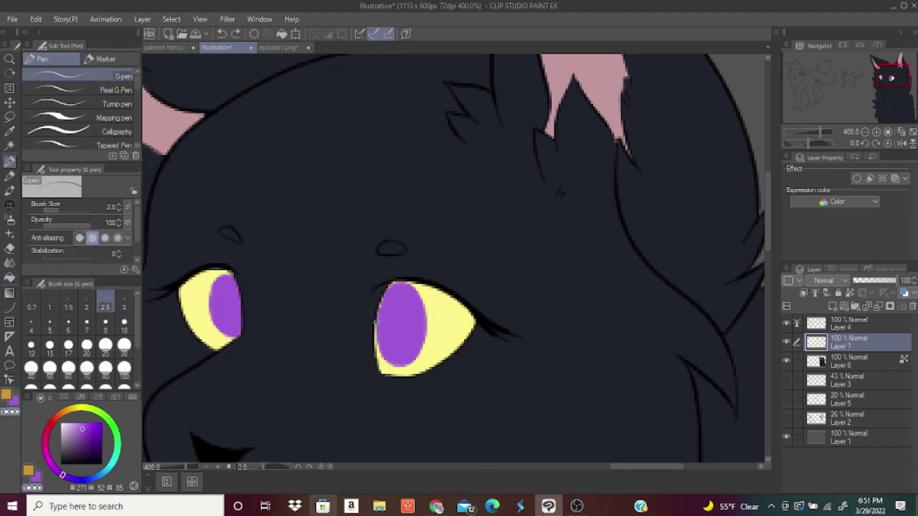
- Lock the transparent pixels of Layer 7, which holds the headshot's purple irises
{"action": "left_click", "coordinate": [888, 132]}
{"action": "left_click", "coordinate": [850, 293]}
{"action": "double_click", "coordinate": [877, 132]}
{"action": "left_click", "coordinate": [50, 326]}
{"action": "left_click", "coordinate": [850, 293]}
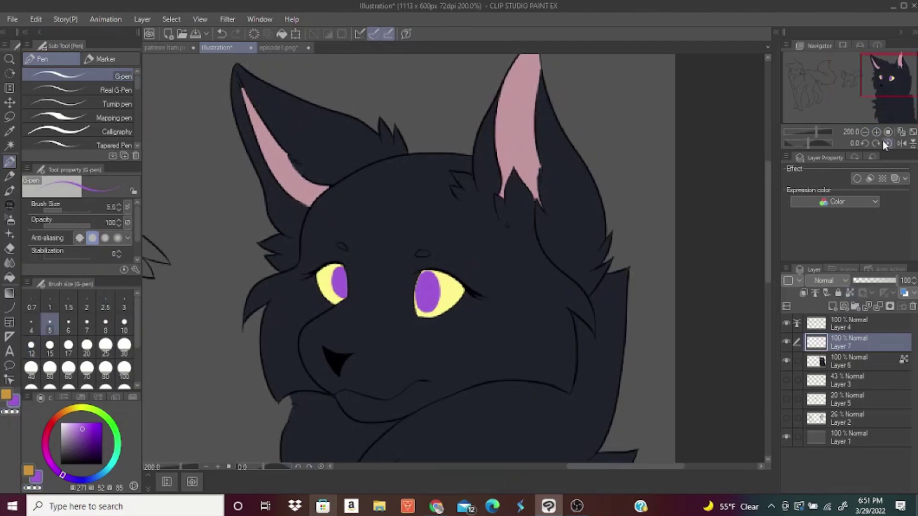
{"action": "double_click", "coordinate": [877, 132]}
{"action": "double_click", "coordinate": [876, 132]}
{"action": "left_click", "coordinate": [883, 79]}
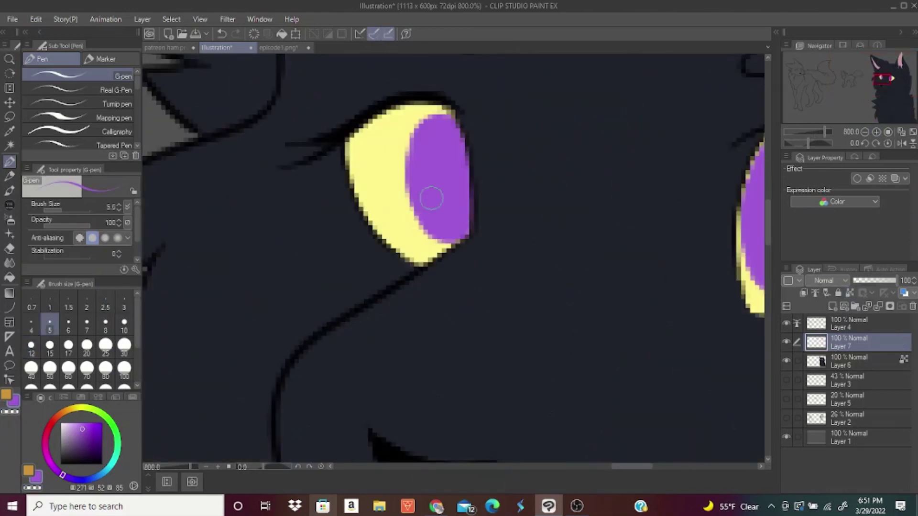
{"action": "scroll", "coordinate": [436, 223], "scroll_direction": "down", "scroll_amount": 4}
- Shade the headshot's irises with the G-pen at size 10, using dark purple on the upper part and medium purple below
{"action": "left_click", "coordinate": [87, 442]}
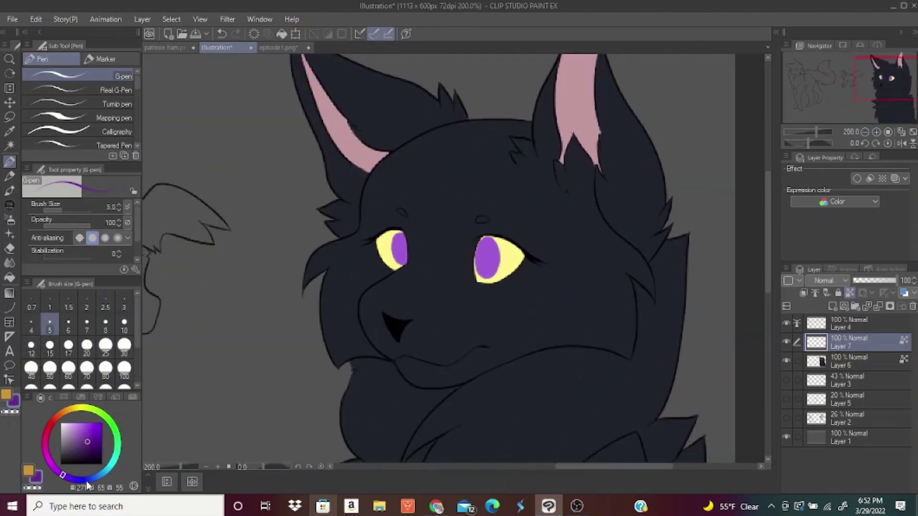
{"action": "left_click", "coordinate": [124, 326]}
{"action": "left_click_drag", "start_coordinate": [487, 273], "coordinate": [487, 242]}
{"action": "left_click_drag", "start_coordinate": [400, 261], "coordinate": [402, 237]}
{"action": "left_click", "coordinate": [86, 432]}
{"action": "left_click_drag", "start_coordinate": [480, 260], "coordinate": [494, 271]}
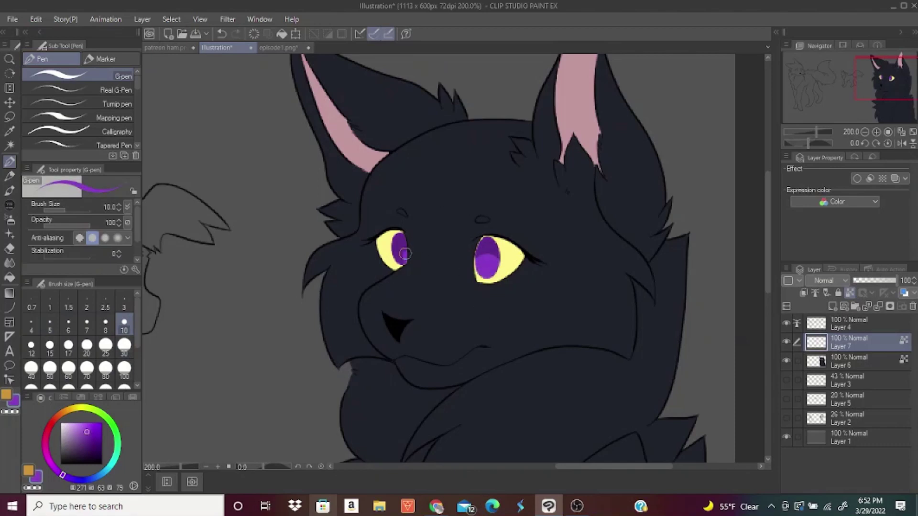
{"action": "left_click_drag", "start_coordinate": [406, 254], "coordinate": [399, 261]}
- Paint a light purple highlight at the base of each headshot iris with the G-pen at size 7
{"action": "double_click", "coordinate": [876, 132]}
{"action": "right_click", "coordinate": [524, 272]}
{"action": "left_click", "coordinate": [82, 430]}
{"action": "left_click", "coordinate": [87, 326]}
{"action": "left_click_drag", "start_coordinate": [516, 283], "coordinate": [521, 292]}
{"action": "left_click", "coordinate": [75, 427]}
{"action": "key", "text": "ctrl+z"}
{"action": "left_click_drag", "start_coordinate": [349, 263], "coordinate": [356, 264]}
- Draw very dark purple slit pupils in both headshot eyes with the G-pen at size 3, filling the larger eye's pupil
{"action": "right_click", "coordinate": [345, 225]}
{"action": "left_click", "coordinate": [89, 452]}
{"action": "left_click", "coordinate": [124, 303]}
{"action": "mouse_move", "coordinate": [352, 221]}
{"action": "left_mouse_down"}
{"action": "mouse_move", "coordinate": [352, 259]}
{"action": "mouse_move", "coordinate": [354, 238]}
{"action": "left_mouse_up"}
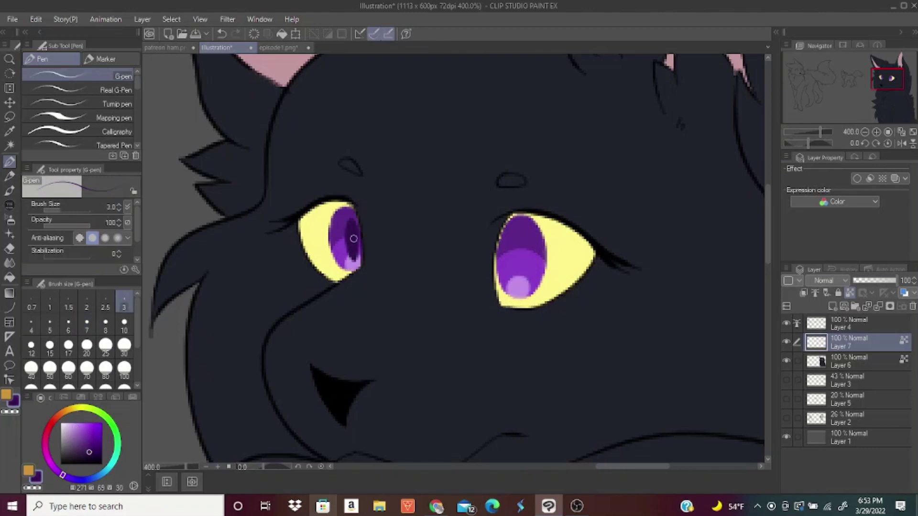
{"action": "left_click_drag", "start_coordinate": [512, 233], "coordinate": [508, 268]}
{"action": "mouse_move", "coordinate": [507, 269]}
{"action": "left_mouse_down"}
{"action": "mouse_move", "coordinate": [519, 229]}
{"action": "mouse_move", "coordinate": [511, 281]}
{"action": "left_mouse_up"}
{"action": "left_click", "coordinate": [10, 277]}
{"action": "left_click", "coordinate": [518, 255]}
{"action": "left_click", "coordinate": [10, 162]}
- Outline the headshot's pupils with the sampled light purple using the G-pen at size 2.5
{"action": "triple_click", "coordinate": [864, 132]}
{"action": "triple_click", "coordinate": [876, 132]}
{"action": "triple_click", "coordinate": [876, 132]}
{"action": "left_click", "coordinate": [105, 303]}
{"action": "right_click", "coordinate": [519, 286]}
{"action": "left_click_drag", "start_coordinate": [345, 256], "coordinate": [353, 218]}
- Sample the headshot's navy, unlock the transparent pixels of Layer 6, and add a new layer above Layer 3
{"action": "triple_click", "coordinate": [864, 132]}
{"action": "left_click", "coordinate": [914, 144]}
{"action": "double_click", "coordinate": [865, 132]}
{"action": "mouse_move", "coordinate": [871, 85]}
{"action": "left_mouse_down"}
{"action": "mouse_move", "coordinate": [800, 76]}
{"action": "mouse_move", "coordinate": [806, 83]}
{"action": "mouse_move", "coordinate": [803, 57]}
{"action": "left_mouse_up"}
{"action": "left_click", "coordinate": [849, 362]}
{"action": "right_click", "coordinate": [550, 330]}
{"action": "left_click", "coordinate": [849, 293]}
{"action": "left_click", "coordinate": [853, 81]}
{"action": "left_click", "coordinate": [849, 381]}
{"action": "left_click", "coordinate": [832, 306]}
- Fill the full-body canine's head, body, legs and tail with the sampled navy
{"action": "left_click", "coordinate": [9, 278]}
{"action": "double_click", "coordinate": [876, 132]}
{"action": "left_click", "coordinate": [488, 177]}
{"action": "left_click", "coordinate": [395, 383]}
{"action": "left_click", "coordinate": [446, 426]}
{"action": "left_click", "coordinate": [322, 334]}
{"action": "left_click", "coordinate": [280, 354]}
{"action": "left_click", "coordinate": [311, 301]}
{"action": "left_click", "coordinate": [287, 218]}
{"action": "left_click", "coordinate": [293, 137]}
{"action": "left_click", "coordinate": [345, 390]}
- Paint the unfilled fur tips around the full-body canine's head navy with the G-pen at size 2.5
{"action": "left_click", "coordinate": [9, 162]}
{"action": "left_click", "coordinate": [877, 132]}
{"action": "left_click", "coordinate": [87, 326]}
{"action": "left_click", "coordinate": [105, 301]}
{"action": "left_click", "coordinate": [37, 488]}
{"action": "scroll", "coordinate": [283, 240], "scroll_direction": "up", "scroll_amount": 3}
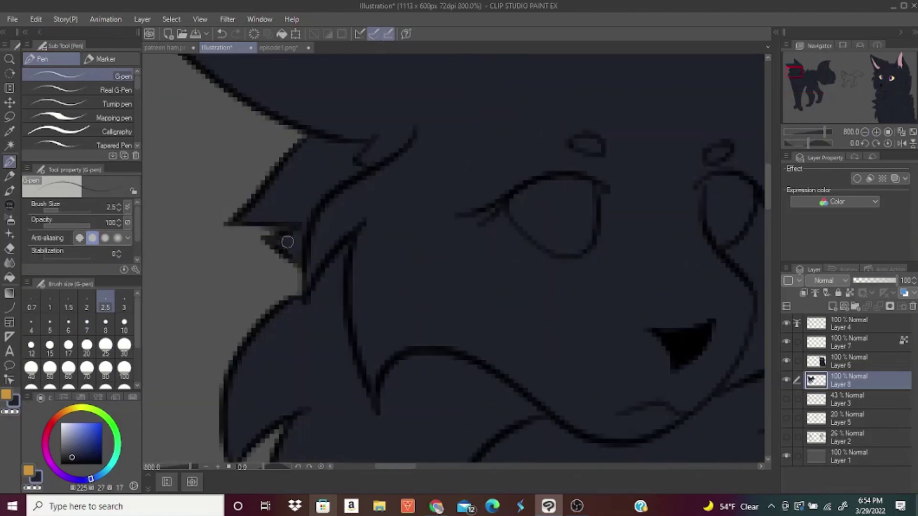
- Fill the gaps in the full-body canine's chest and shoulder fur with navy, using the G-pen at sizes 4 and 3
{"action": "scroll", "coordinate": [538, 229], "scroll_direction": "down", "scroll_amount": 2}
{"action": "left_click", "coordinate": [31, 326]}
{"action": "left_click_drag", "start_coordinate": [794, 65], "coordinate": [802, 79]}
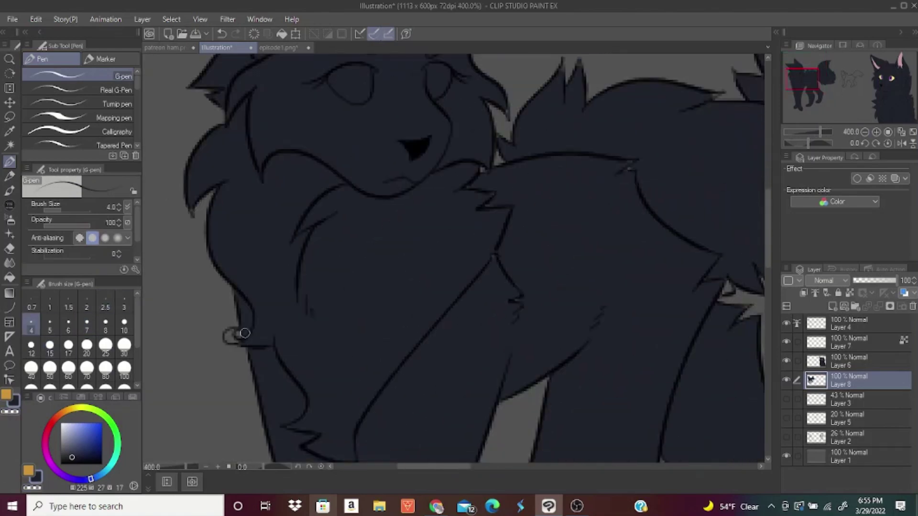
{"action": "left_click", "coordinate": [124, 303]}
{"action": "left_click_drag", "start_coordinate": [229, 339], "coordinate": [233, 331]}
{"action": "left_click", "coordinate": [123, 325]}
{"action": "left_click", "coordinate": [124, 302]}
- Touch up the navy along the full-body canine's legs, hindquarters and tail with the G-pen at sizes 3 and 2
{"action": "mouse_move", "coordinate": [803, 80]}
{"action": "left_mouse_down"}
{"action": "mouse_move", "coordinate": [807, 71]}
{"action": "mouse_move", "coordinate": [803, 101]}
{"action": "left_mouse_up"}
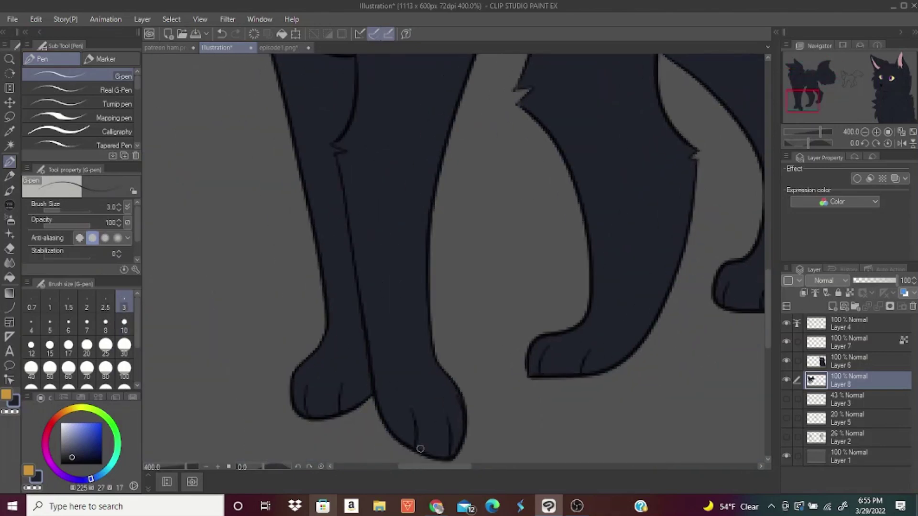
{"action": "left_click_drag", "start_coordinate": [807, 99], "coordinate": [813, 94]}
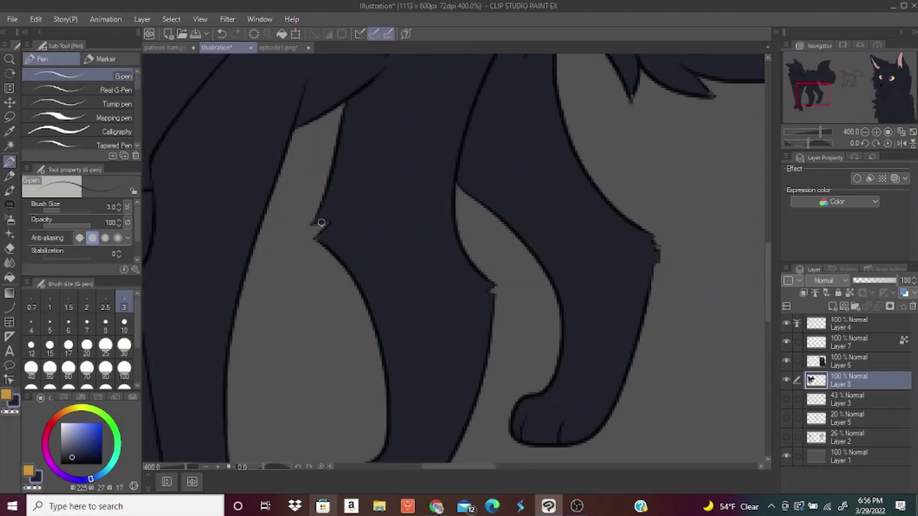
{"action": "scroll", "coordinate": [639, 185], "scroll_direction": "up", "scroll_amount": 5}
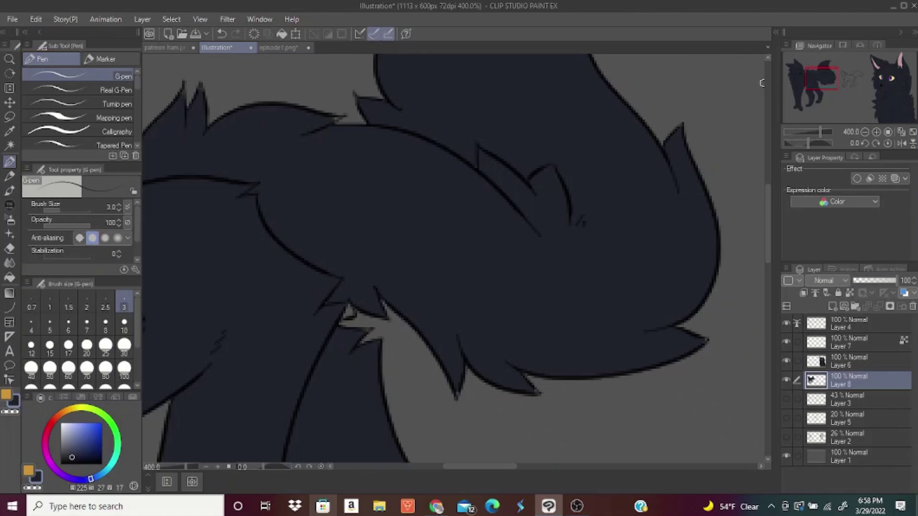
{"action": "left_click", "coordinate": [86, 307]}
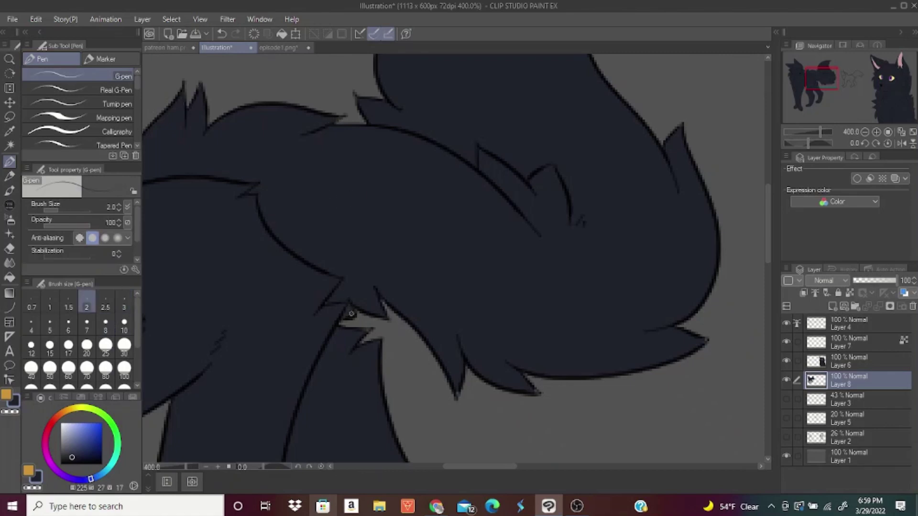
{"action": "left_click_drag", "start_coordinate": [820, 82], "coordinate": [831, 66]}
- Refill the yellow of the headshot's eyes on Layer 6 with a brighter yellow
{"action": "scroll", "coordinate": [853, 108], "scroll_direction": "down", "scroll_amount": 4}
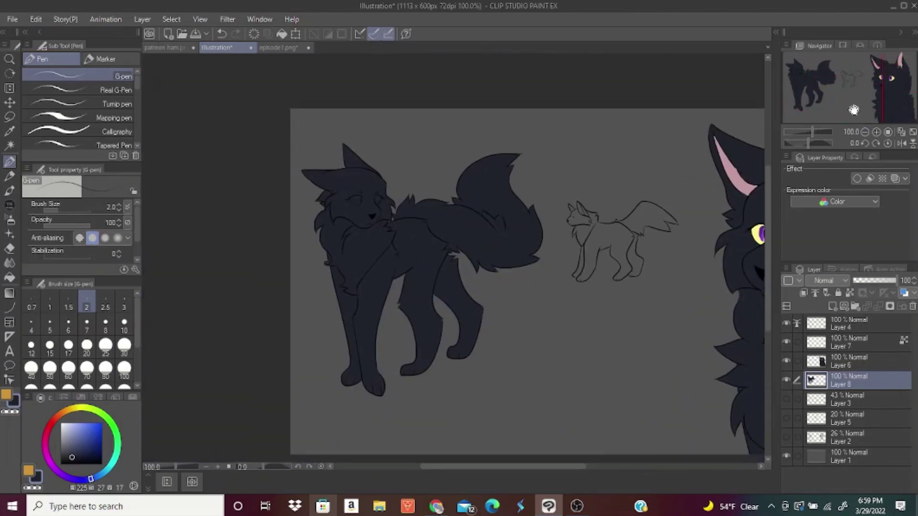
{"action": "scroll", "coordinate": [853, 109], "scroll_direction": "up", "scroll_amount": 2}
{"action": "left_click", "coordinate": [841, 343]}
{"action": "scroll", "coordinate": [851, 91], "scroll_direction": "down", "scroll_amount": 2}
{"action": "left_click", "coordinate": [91, 424]}
{"action": "left_click", "coordinate": [840, 361]}
{"action": "scroll", "coordinate": [884, 93], "scroll_direction": "up", "scroll_amount": 2}
{"action": "left_click", "coordinate": [9, 278]}
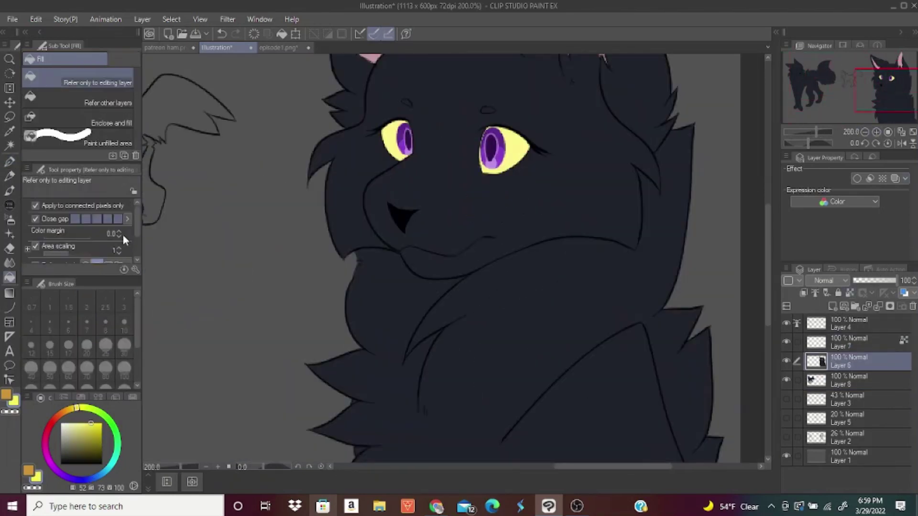
{"action": "left_click", "coordinate": [507, 163]}
{"action": "left_click_drag", "start_coordinate": [883, 92], "coordinate": [891, 77]}
{"action": "key", "text": "ctrl+minus"}
{"action": "key", "text": "ctrl+minus"}
{"action": "key", "text": "ctrl+minus"}
{"action": "left_click", "coordinate": [798, 70]}
{"action": "key", "text": "ctrl+plus"}
{"action": "key", "text": "ctrl+plus"}
{"action": "key", "text": "ctrl+plus"}
{"action": "key", "text": "ctrl+plus"}
{"action": "key", "text": "ctrl+plus"}
{"action": "key", "text": "ctrl+plus"}
{"action": "key", "text": "ctrl+plus"}
{"action": "left_click", "coordinate": [454, 179]}
{"action": "left_click", "coordinate": [612, 189]}
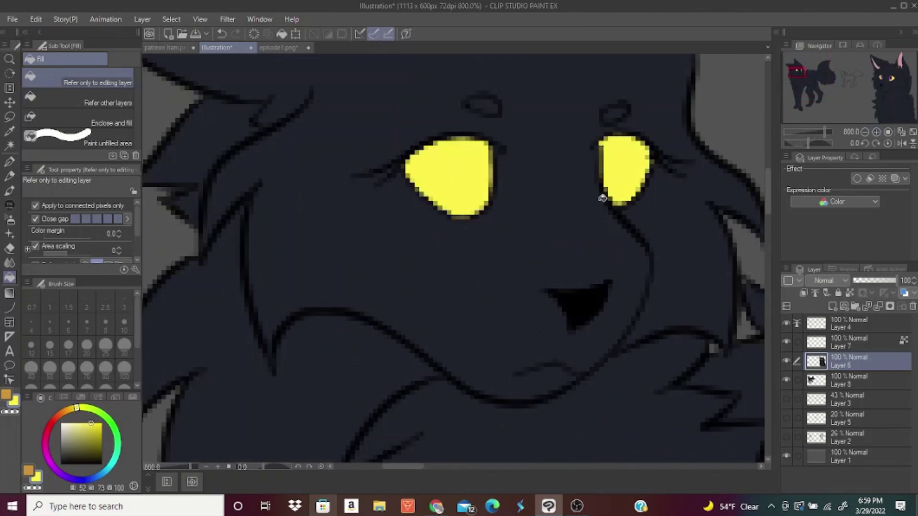
{"action": "key", "text": "ctrl+z"}
{"action": "key", "text": "ctrl+z"}
- Lock the transparent pixels of Layer 8 and fill both of the full-body canine's eyes with bright yellow
{"action": "left_click", "coordinate": [841, 381]}
{"action": "left_click", "coordinate": [850, 294]}
{"action": "left_click", "coordinate": [626, 172]}
{"action": "left_click", "coordinate": [454, 179]}
- Add a new layer above Layer 8 and outline a purple iris in each full-body canine eye with the G-pen at size 3
{"action": "left_click", "coordinate": [9, 161]}
{"action": "left_click", "coordinate": [886, 82]}
{"action": "left_click", "coordinate": [833, 306]}
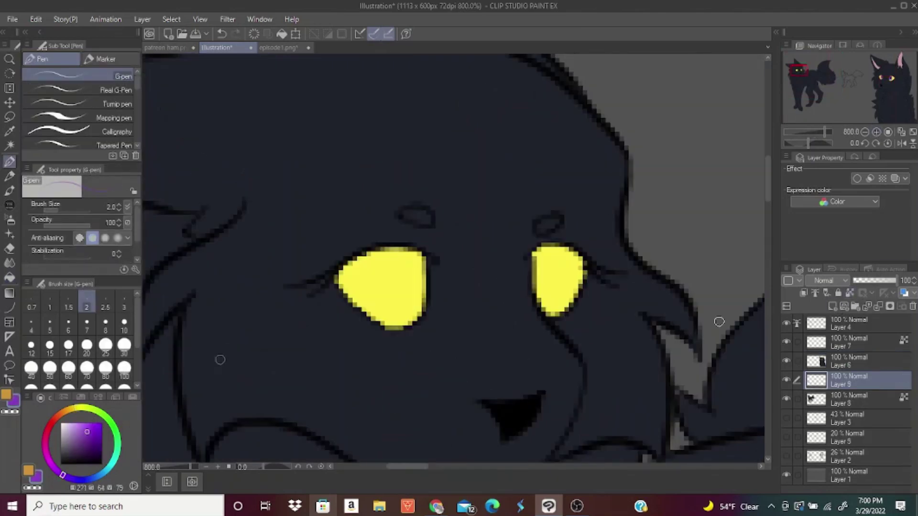
{"action": "left_click", "coordinate": [125, 302]}
{"action": "left_click_drag", "start_coordinate": [355, 263], "coordinate": [357, 259]}
{"action": "left_click_drag", "start_coordinate": [559, 249], "coordinate": [539, 253]}
- Fill the full-body canine's iris outlines with purple and smooth their edges with the G-pen at size 2.5
{"action": "left_click", "coordinate": [9, 277]}
{"action": "left_click", "coordinate": [378, 279]}
{"action": "left_click", "coordinate": [546, 277]}
{"action": "left_click", "coordinate": [10, 162]}
{"action": "left_click", "coordinate": [105, 302]}
{"action": "left_click_drag", "start_coordinate": [362, 259], "coordinate": [401, 252]}
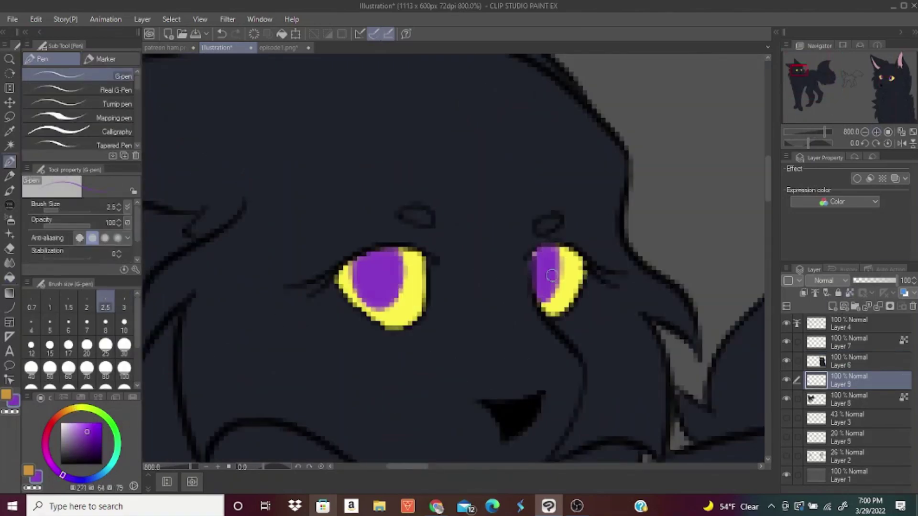
{"action": "left_click", "coordinate": [888, 132]}
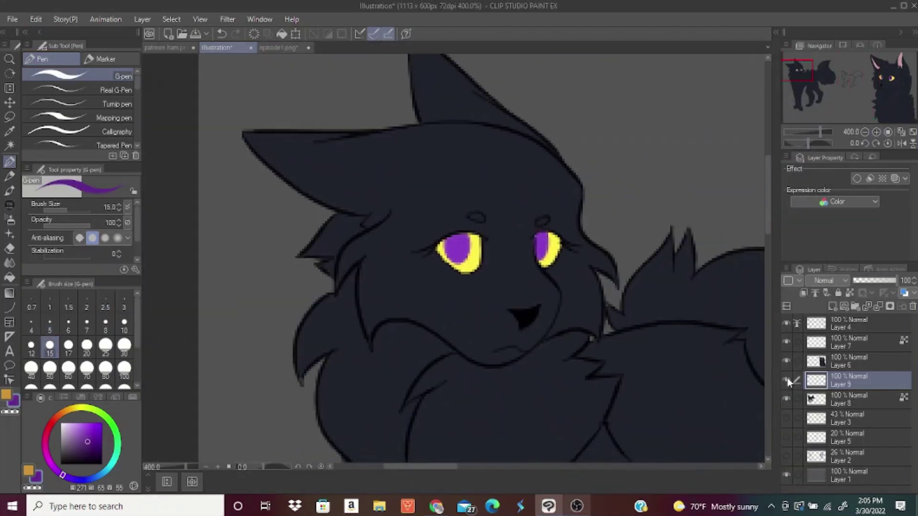
- Paint light purple highlights in the full-body canine's irises at size 4 and dark purple slit pupils at size 2.5
{"action": "left_click", "coordinate": [31, 325]}
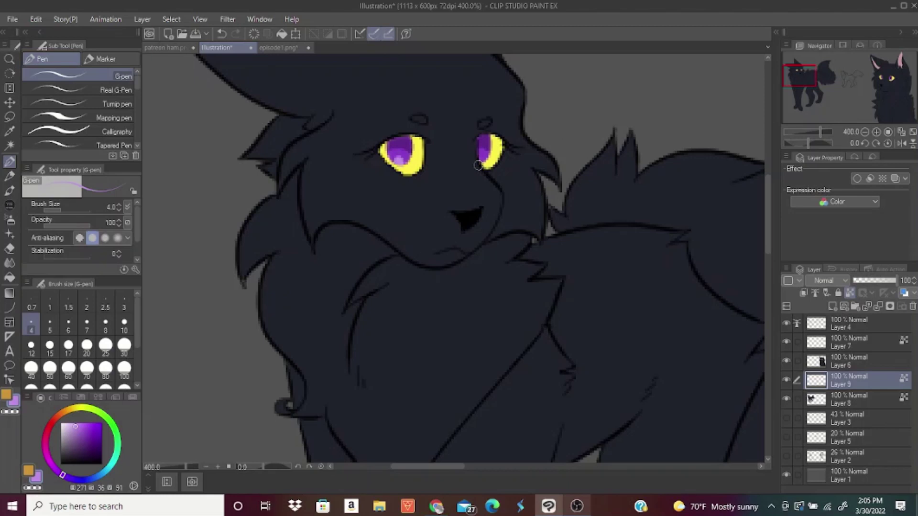
{"action": "left_click", "coordinate": [105, 301]}
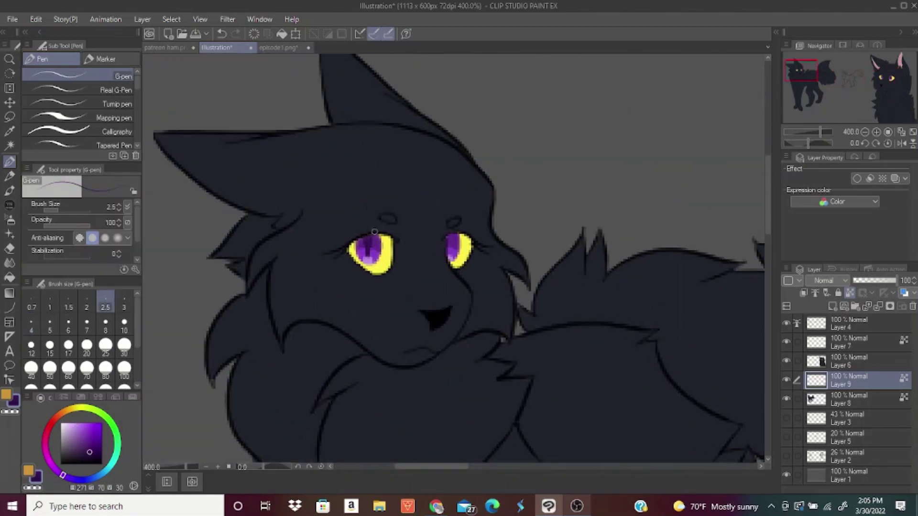
{"action": "left_click_drag", "start_coordinate": [451, 236], "coordinate": [451, 252]}
{"action": "left_click", "coordinate": [876, 133]}
{"action": "left_click", "coordinate": [876, 133]}
{"action": "left_click_drag", "start_coordinate": [439, 217], "coordinate": [440, 236]}
- Add fine light purple streaks to the full-body canine's irises with the G-pen at size 1.5
{"action": "left_click", "coordinate": [76, 427]}
{"action": "left_click", "coordinate": [69, 302]}
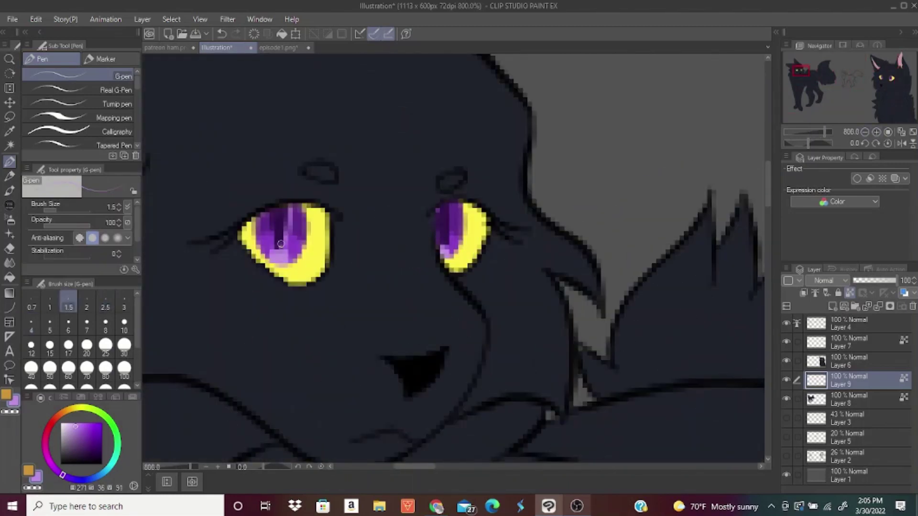
{"action": "left_click", "coordinate": [865, 132]}
{"action": "left_click", "coordinate": [865, 132]}
- Toggle the full-body canine's iris layer off and on to compare, and merge it into Layer 8
{"action": "left_click", "coordinate": [787, 381]}
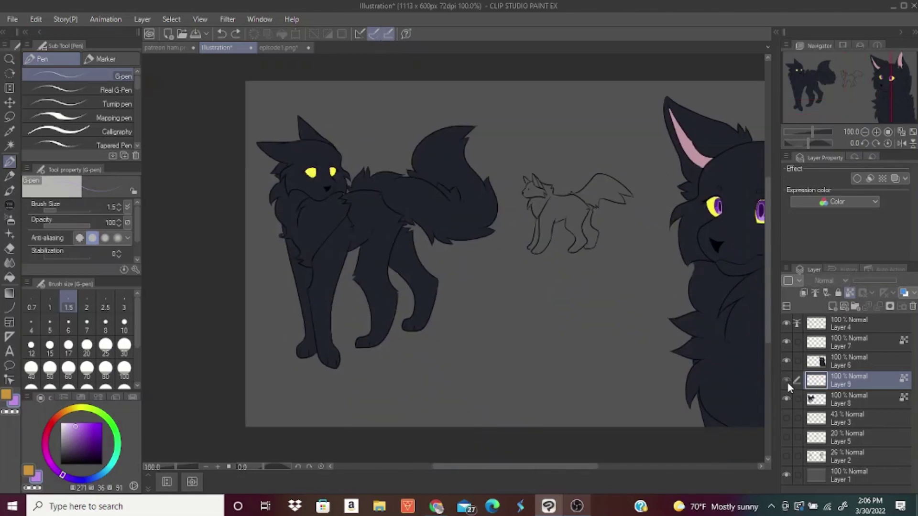
{"action": "left_click", "coordinate": [787, 381]}
{"action": "left_click", "coordinate": [878, 307]}
- Add a new layer below Layer 8 and fill the small canine's head, body, legs and tail with navy
{"action": "left_click", "coordinate": [832, 306]}
{"action": "left_click_drag", "start_coordinate": [849, 381], "coordinate": [849, 408]}
{"action": "left_click", "coordinate": [876, 132]}
{"action": "left_click", "coordinate": [10, 277]}
{"action": "left_click", "coordinate": [430, 124]}
{"action": "left_click", "coordinate": [679, 110]}
{"action": "left_click", "coordinate": [640, 268]}
{"action": "left_click", "coordinate": [436, 297]}
{"action": "left_click", "coordinate": [433, 94]}
{"action": "left_click", "coordinate": [453, 102]}
{"action": "left_click", "coordinate": [395, 86]}
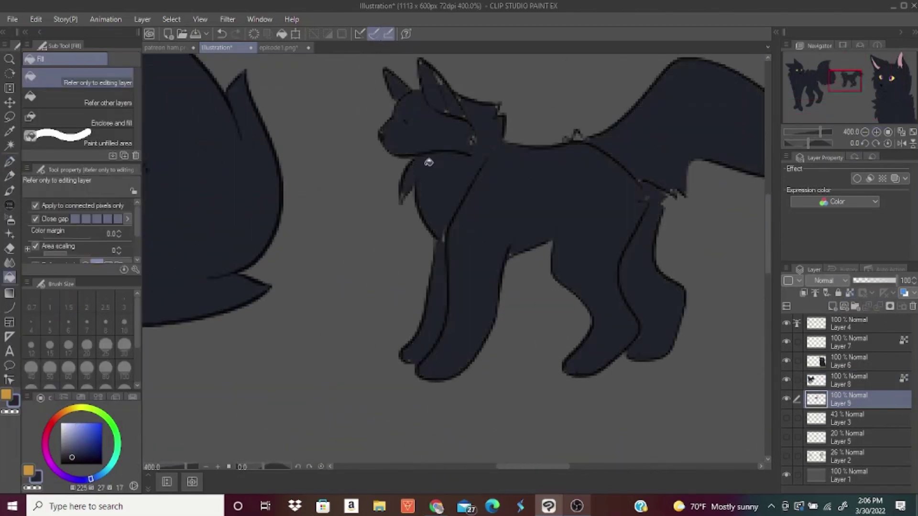
- Paint the unfilled gaps on the small canine's head, legs and tail navy with the G-pen at sizes 6, 4 and 3
{"action": "key", "text": "p"}
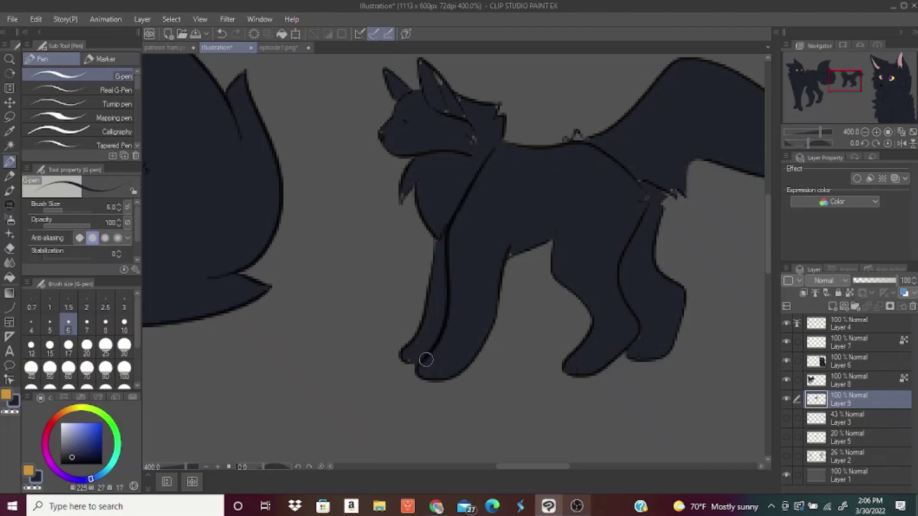
{"action": "key", "text": "bracketleft"}
{"action": "key", "text": "bracketleft"}
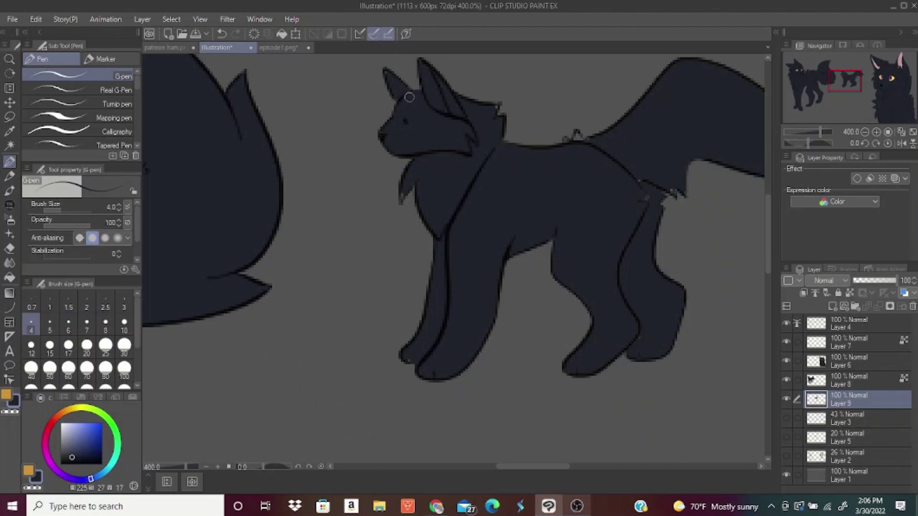
{"action": "key", "text": "bracketleft"}
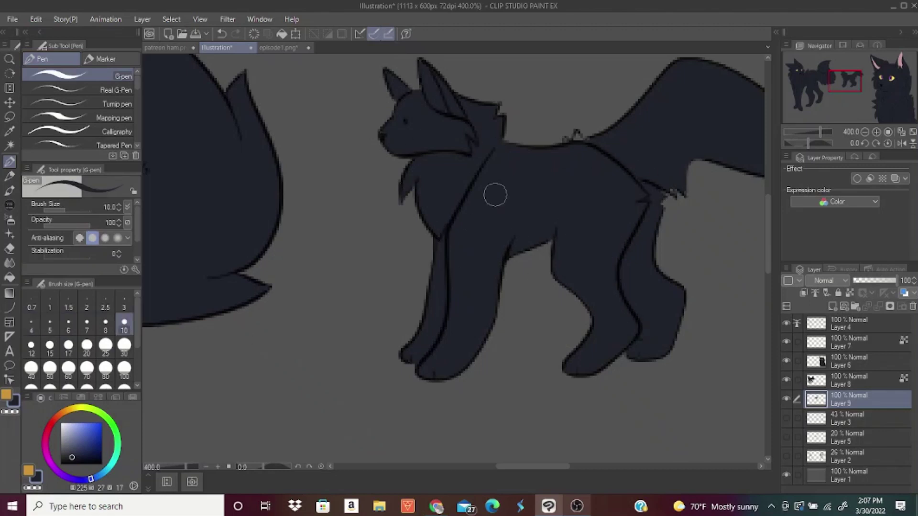
{"action": "left_click_drag", "start_coordinate": [691, 171], "coordinate": [521, 225]}
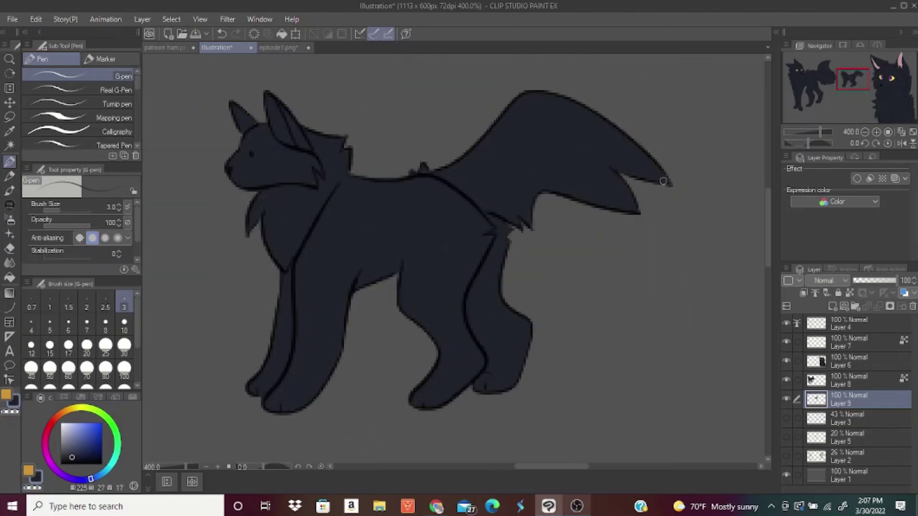
- Create a layer folder above Layer 4 and move Layers 4, 7, 6, 8 and 9 into it
{"action": "left_click", "coordinate": [865, 132]}
{"action": "left_click", "coordinate": [865, 132]}
{"action": "left_click", "coordinate": [878, 324]}
{"action": "left_click", "coordinate": [855, 306]}
{"action": "left_click_drag", "start_coordinate": [881, 341], "coordinate": [881, 326]}
{"action": "left_click_drag", "start_coordinate": [878, 360], "coordinate": [878, 345]}
{"action": "mouse_move", "coordinate": [875, 377]}
{"action": "left_mouse_down"}
{"action": "mouse_move", "coordinate": [863, 369]}
{"action": "mouse_move", "coordinate": [870, 405]}
{"action": "left_mouse_up"}
- Lock Layer 9's transparent pixels and paint the small canine's ear pink with the G-pen at size 4, sampling the headshot's ear colour
{"action": "left_click", "coordinate": [806, 324]}
{"action": "left_click", "coordinate": [682, 173], "text": "alt"}
{"action": "left_click", "coordinate": [806, 324]}
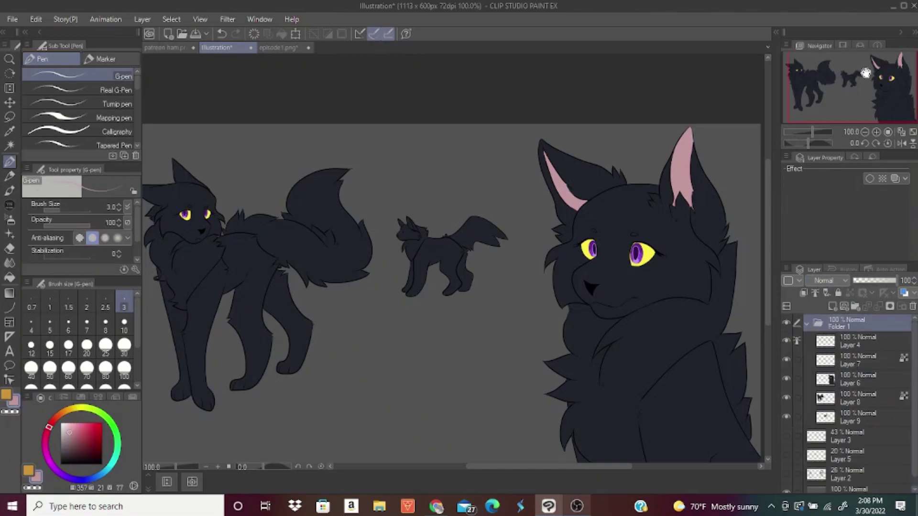
{"action": "left_click", "coordinate": [859, 379]}
{"action": "left_click", "coordinate": [856, 415]}
{"action": "double_click", "coordinate": [876, 132]}
{"action": "left_click_drag", "start_coordinate": [875, 55], "coordinate": [843, 72]}
{"action": "left_click", "coordinate": [876, 133]}
{"action": "left_click", "coordinate": [31, 325]}
{"action": "left_click", "coordinate": [849, 293]}
{"action": "left_click_drag", "start_coordinate": [474, 192], "coordinate": [528, 293]}
- Erase the old inner line of the headshot's left ear on Layer 4 with the Hard eraser at size 10
{"action": "triple_click", "coordinate": [865, 132]}
{"action": "left_click_drag", "start_coordinate": [861, 110], "coordinate": [891, 96]}
{"action": "left_click", "coordinate": [876, 132]}
{"action": "left_click", "coordinate": [856, 342]}
{"action": "left_click", "coordinate": [10, 249]}
{"action": "left_click", "coordinate": [876, 132]}
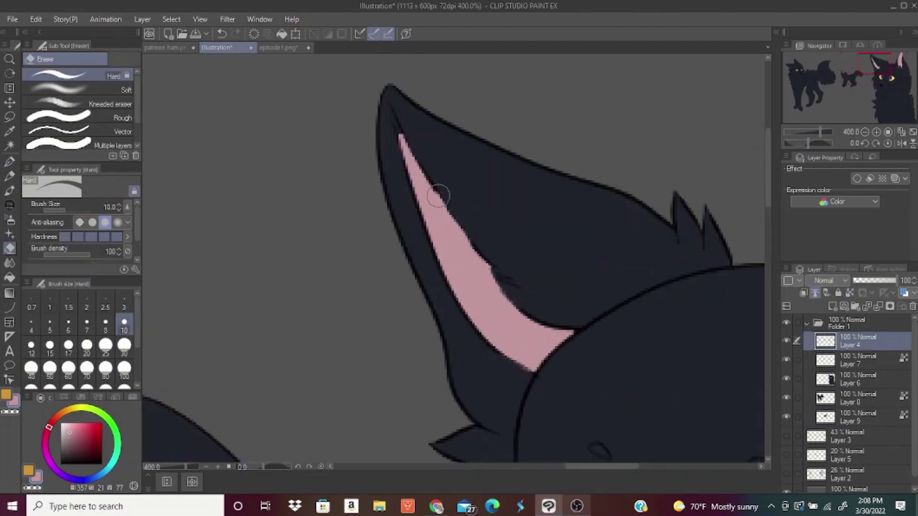
{"action": "left_click_drag", "start_coordinate": [438, 196], "coordinate": [393, 111]}
- Redraw the inner outline of the headshot's left ear in black with the RAZOU linearter pen at size 3, widening the inner ear
{"action": "left_click", "coordinate": [10, 162]}
{"action": "left_click", "coordinate": [95, 143]}
{"action": "left_click", "coordinate": [28, 470]}
{"action": "mouse_move", "coordinate": [483, 255]}
{"action": "left_mouse_down"}
{"action": "mouse_move", "coordinate": [448, 188]}
{"action": "mouse_move", "coordinate": [442, 153]}
{"action": "left_mouse_up"}
{"action": "key", "text": "ctrl+z"}
{"action": "left_click", "coordinate": [60, 464]}
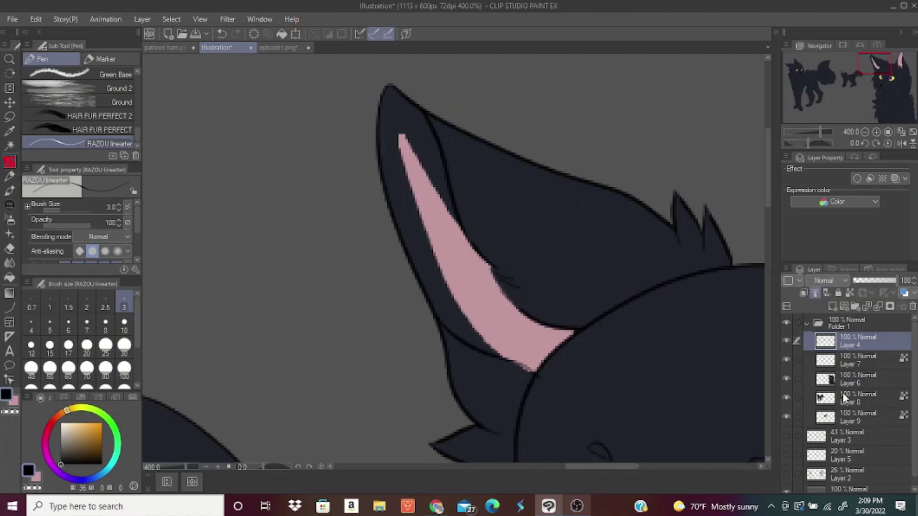
- Fill the widened inner area of the headshot's left ear with pink on Layer 6
{"action": "left_click", "coordinate": [858, 361]}
{"action": "left_click", "coordinate": [858, 379]}
{"action": "left_click_drag", "start_coordinate": [138, 134], "coordinate": [136, 82]}
{"action": "left_click", "coordinate": [96, 76]}
{"action": "left_click", "coordinate": [10, 277]}
{"action": "left_click", "coordinate": [454, 306]}
- Paint over the leftover gaps and lines inside the headshot's left ear in pink with the G-pen at sizes 8 and 3
{"action": "left_click", "coordinate": [10, 162]}
{"action": "left_click_drag", "start_coordinate": [458, 223], "coordinate": [443, 194]}
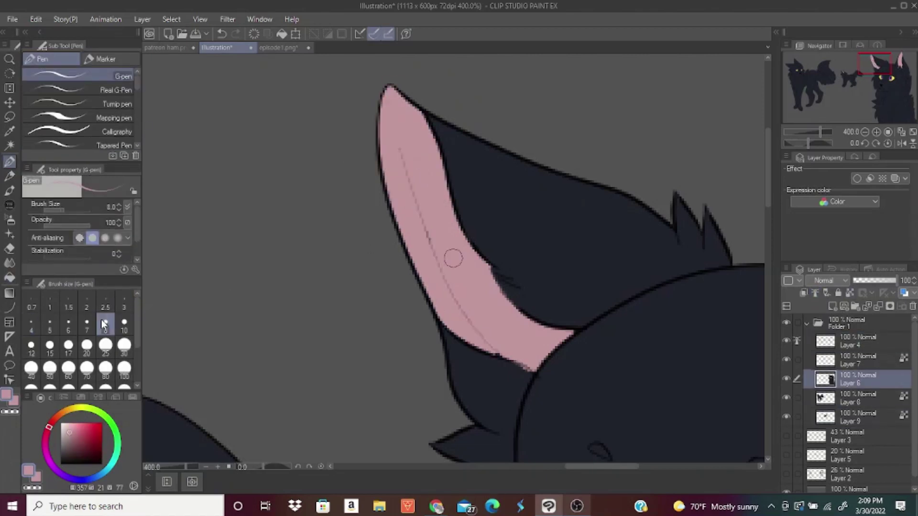
{"action": "left_click", "coordinate": [124, 304]}
{"action": "mouse_move", "coordinate": [396, 133]}
{"action": "left_mouse_down"}
{"action": "mouse_move", "coordinate": [502, 352]}
{"action": "mouse_move", "coordinate": [531, 371]}
{"action": "left_mouse_up"}
{"action": "right_click", "coordinate": [526, 370]}
{"action": "left_click", "coordinate": [858, 342]}
{"action": "key", "text": "c"}
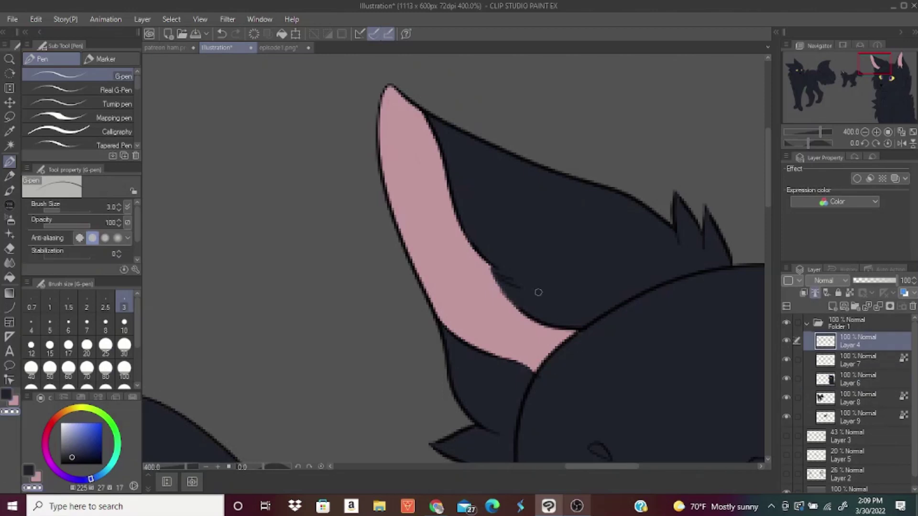
{"action": "left_click", "coordinate": [866, 382]}
- Collapse Folder 1, lasso the small canine and paste a copy of it as a separate folder
{"action": "key", "text": "ctrl+minus"}
{"action": "key", "text": "ctrl+minus"}
{"action": "key", "text": "ctrl+minus"}
{"action": "key", "text": "ctrl+minus"}
{"action": "key", "text": "ctrl+minus"}
{"action": "left_click_drag", "start_coordinate": [864, 86], "coordinate": [836, 102]}
{"action": "left_click", "coordinate": [838, 324]}
{"action": "left_click", "coordinate": [808, 324]}
{"action": "key", "text": "ctrl+plus"}
{"action": "left_click", "coordinate": [10, 117]}
{"action": "left_click_drag", "start_coordinate": [517, 296], "coordinate": [426, 244]}
{"action": "key", "text": "ctrl+c"}
{"action": "key", "text": "ctrl+v"}
- Move the copied small canine below the original, flip it horizontally and deselect it
{"action": "key", "text": "ctrl+t"}
{"action": "mouse_move", "coordinate": [538, 309]}
{"action": "left_mouse_down"}
{"action": "mouse_move", "coordinate": [535, 361]}
{"action": "mouse_move", "coordinate": [440, 346]}
{"action": "mouse_move", "coordinate": [517, 374]}
{"action": "mouse_move", "coordinate": [487, 416]}
{"action": "mouse_move", "coordinate": [512, 377]}
{"action": "left_mouse_up"}
{"action": "left_click", "coordinate": [36, 19]}
{"action": "mouse_move", "coordinate": [95, 311]}
{"action": "left_click", "coordinate": [296, 418]}
{"action": "key", "text": "Return"}
{"action": "key", "text": "ctrl+d"}
- Fill the background with blue above Layer 1 and add an empty layer above the fill
{"action": "key", "text": "ctrl+minus"}
{"action": "left_click_drag", "start_coordinate": [856, 91], "coordinate": [861, 102]}
{"action": "left_click", "coordinate": [856, 416]}
{"action": "left_click", "coordinate": [282, 34]}
{"action": "left_click", "coordinate": [88, 454]}
{"action": "left_click", "coordinate": [832, 306]}
{"action": "key", "text": "p"}
{"action": "left_click", "coordinate": [250, 117]}
- Add a layer above Layer 3 and place a vertical two-line symmetrical ruler beside the full-body canine's front paws
{"action": "left_click", "coordinate": [854, 358]}
{"action": "key", "text": "ctrl+plus"}
{"action": "key", "text": "ctrl+plus"}
{"action": "left_click", "coordinate": [833, 306]}
{"action": "left_click", "coordinate": [9, 337]}
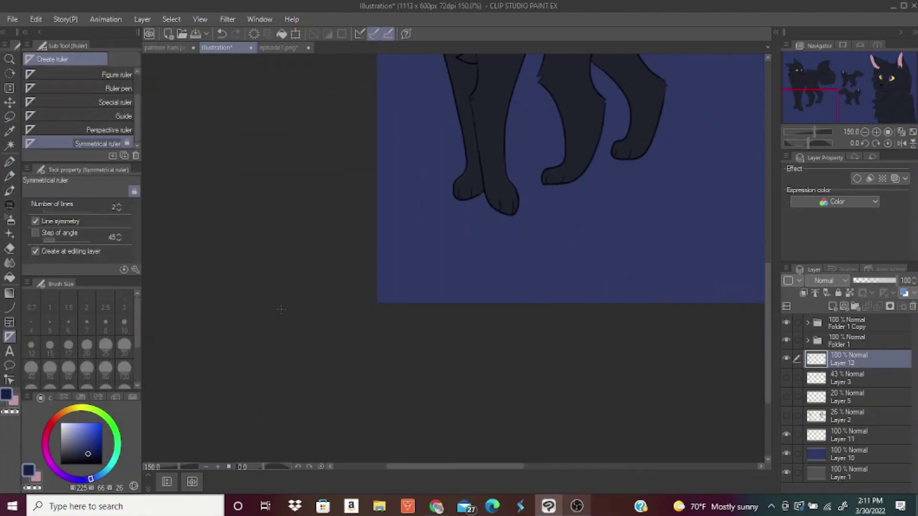
{"action": "left_click", "coordinate": [427, 201]}
{"action": "key", "text": "ctrl+plus"}
- Draw a small symmetric paw underside in black below the full-body canine with the RAZOU linearter pen at size 3
{"action": "left_click", "coordinate": [9, 161]}
{"action": "scroll", "coordinate": [95, 117], "scroll_direction": "down", "scroll_amount": 10}
{"action": "left_click", "coordinate": [109, 144]}
{"action": "left_click", "coordinate": [36, 477]}
{"action": "left_click", "coordinate": [61, 464]}
{"action": "left_click_drag", "start_coordinate": [418, 274], "coordinate": [407, 287]}
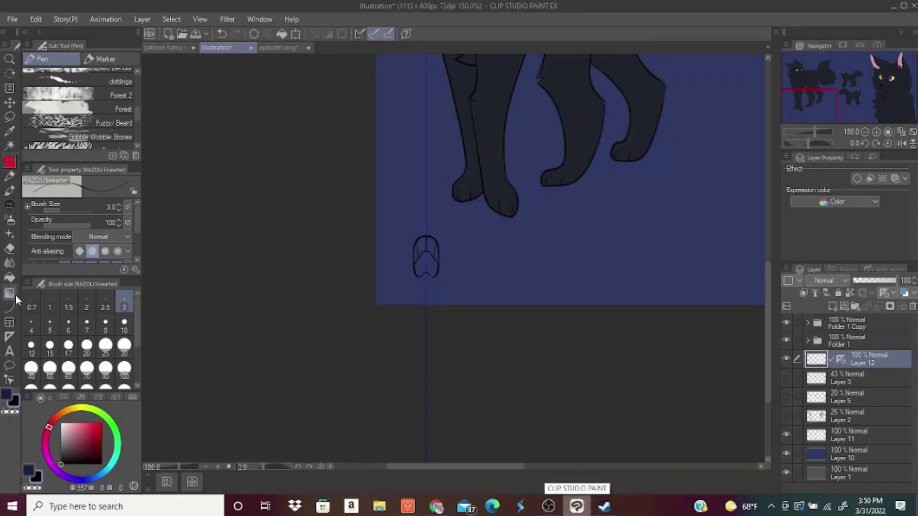
- Place a second vertical symmetrical ruler beside the paw drawing and draw a mirrored pair of eyes with lashes around it
{"action": "key", "text": "u"}
{"action": "left_click_drag", "start_coordinate": [520, 258], "coordinate": [520, 375]}
{"action": "key", "text": "p"}
{"action": "scroll", "coordinate": [589, 310], "scroll_direction": "up", "scroll_amount": 1}
{"action": "left_click_drag", "start_coordinate": [483, 250], "coordinate": [449, 238]}
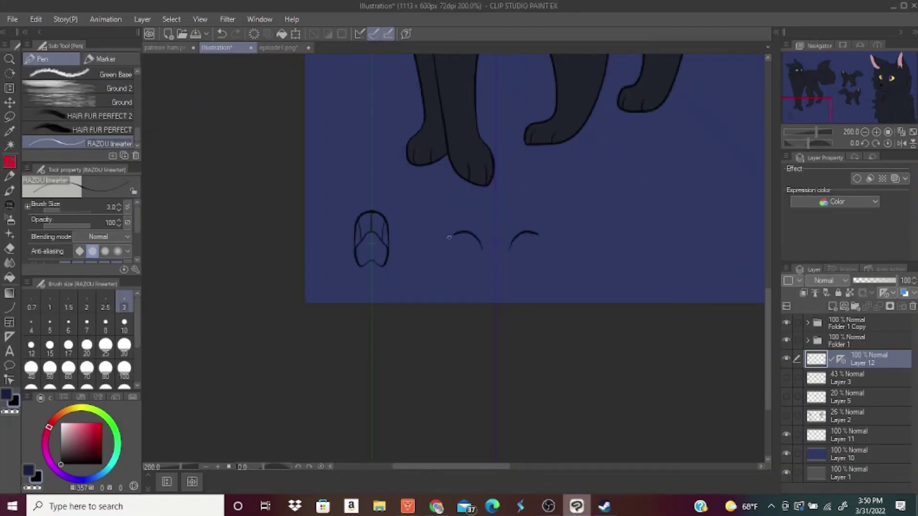
{"action": "left_click_drag", "start_coordinate": [649, 177], "coordinate": [573, 155]}
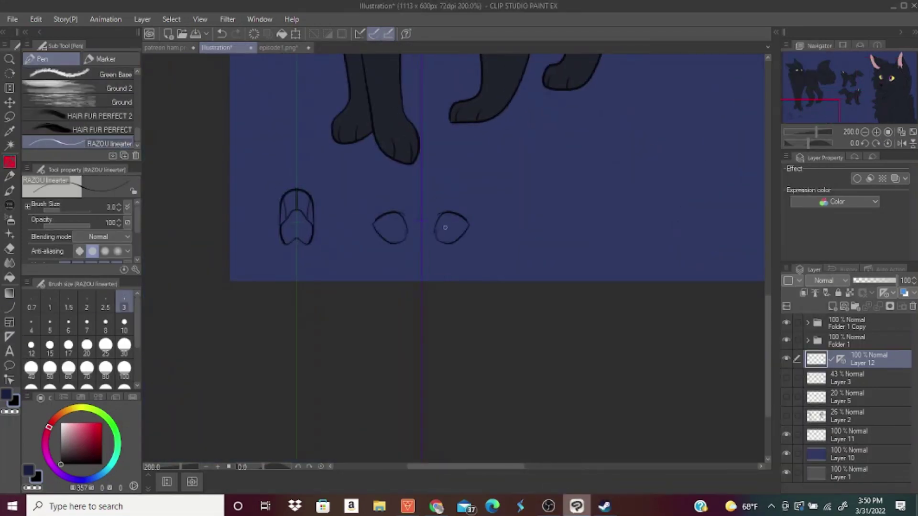
{"action": "left_click_drag", "start_coordinate": [478, 233], "coordinate": [471, 227]}
- Draw a straight-edged rectangle beside the eyes on a new layer and merge that layer into Layer 12
{"action": "double_click", "coordinate": [865, 132]}
{"action": "double_click", "coordinate": [865, 132]}
{"action": "double_click", "coordinate": [876, 132]}
{"action": "double_click", "coordinate": [876, 132]}
{"action": "left_click", "coordinate": [833, 306]}
{"action": "left_click", "coordinate": [512, 210]}
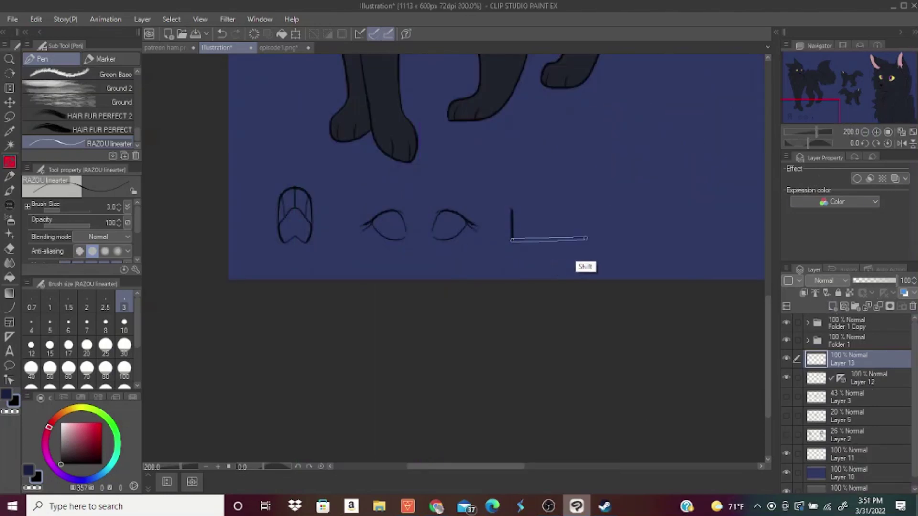
{"action": "left_click", "coordinate": [865, 132]}
{"action": "left_click", "coordinate": [865, 132]}
{"action": "left_click", "coordinate": [865, 132]}
{"action": "left_click_drag", "start_coordinate": [875, 104], "coordinate": [901, 84]}
{"action": "left_click", "coordinate": [879, 306]}
- Duplicate Layer 12, reselect the original and sample the yellow of the headshot's eye for the G-pen
{"action": "key", "text": "ctrl+c"}
{"action": "key", "text": "ctrl+v"}
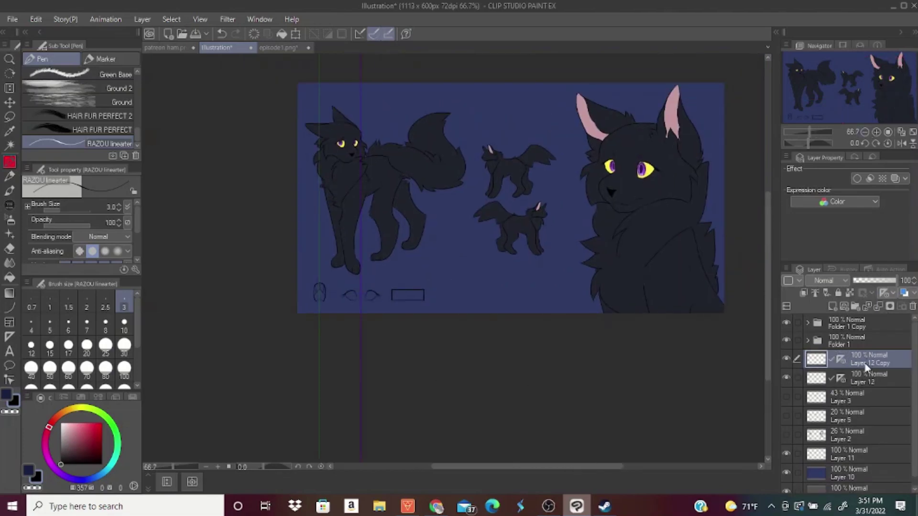
{"action": "left_click", "coordinate": [864, 378]}
{"action": "left_click", "coordinate": [7, 395]}
{"action": "left_click_drag", "start_coordinate": [137, 135], "coordinate": [137, 80]}
{"action": "left_click", "coordinate": [123, 79]}
{"action": "right_click", "coordinate": [650, 169]}
{"action": "left_click", "coordinate": [876, 132]}
{"action": "left_click_drag", "start_coordinate": [832, 105], "coordinate": [805, 115]}
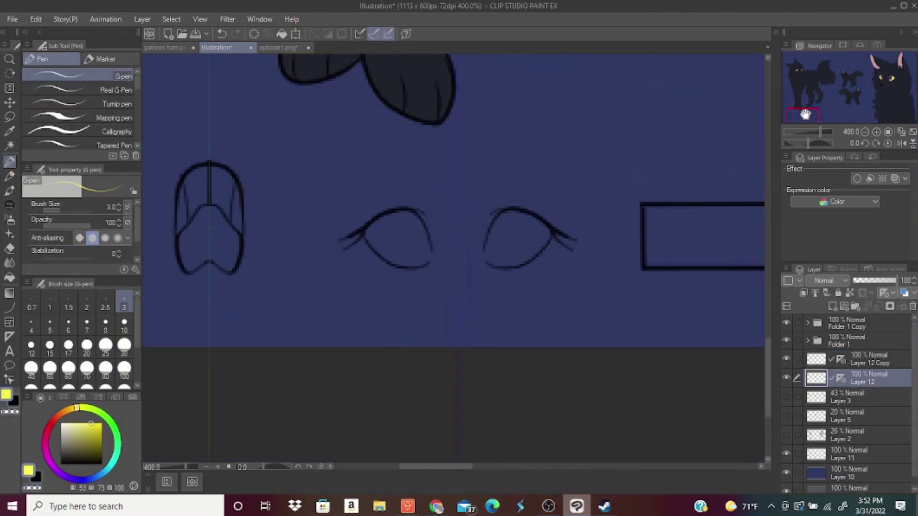
- Set Layer 12 Copy as the reference layer and fill both detached eyes with yellow on Layer 12
{"action": "left_click", "coordinate": [9, 277]}
{"action": "left_click", "coordinate": [432, 270]}
{"action": "left_click", "coordinate": [869, 360]}
{"action": "left_click", "coordinate": [816, 294]}
{"action": "left_click", "coordinate": [879, 378]}
{"action": "left_click", "coordinate": [313, 263]}
{"action": "key", "text": "p"}
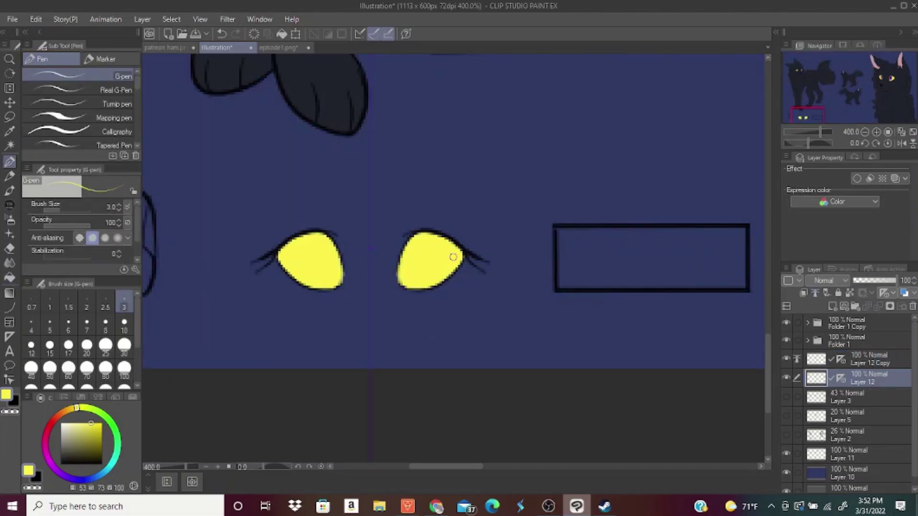
- Sample the headshot's iris purple, duplicate Layer 12 and paint irises in the detached eyes with the G-pen at size 5
{"action": "left_click", "coordinate": [865, 132]}
{"action": "right_click", "coordinate": [559, 196]}
{"action": "left_click", "coordinate": [876, 132]}
{"action": "mouse_move", "coordinate": [885, 86]}
{"action": "left_mouse_down"}
{"action": "mouse_move", "coordinate": [816, 120]}
{"action": "mouse_move", "coordinate": [804, 114]}
{"action": "left_mouse_up"}
{"action": "left_click", "coordinate": [833, 306]}
{"action": "key", "text": "ctrl+z"}
{"action": "key", "text": "ctrl+c"}
{"action": "key", "text": "ctrl+v"}
{"action": "left_click", "coordinate": [877, 132]}
{"action": "left_click", "coordinate": [50, 325]}
{"action": "mouse_move", "coordinate": [377, 159]}
{"action": "left_mouse_down"}
{"action": "mouse_move", "coordinate": [399, 201]}
{"action": "mouse_move", "coordinate": [392, 198]}
{"action": "left_mouse_up"}
- Lock the iris layer's transparent pixels and paint dark purple pupils and light purple highlights, using size 2.5 for the highlights
{"action": "left_click", "coordinate": [865, 132]}
{"action": "left_click", "coordinate": [87, 442]}
{"action": "left_click", "coordinate": [876, 132]}
{"action": "left_click", "coordinate": [850, 293]}
{"action": "mouse_move", "coordinate": [465, 219]}
{"action": "left_mouse_down"}
{"action": "mouse_move", "coordinate": [495, 211]}
{"action": "mouse_move", "coordinate": [543, 226]}
{"action": "left_mouse_up"}
{"action": "right_click", "coordinate": [502, 292]}
{"action": "left_click", "coordinate": [799, 123]}
{"action": "right_click", "coordinate": [502, 262]}
{"action": "left_click", "coordinate": [105, 302]}
{"action": "left_click_drag", "start_coordinate": [408, 139], "coordinate": [419, 176]}
{"action": "key", "text": "ctrl+z"}
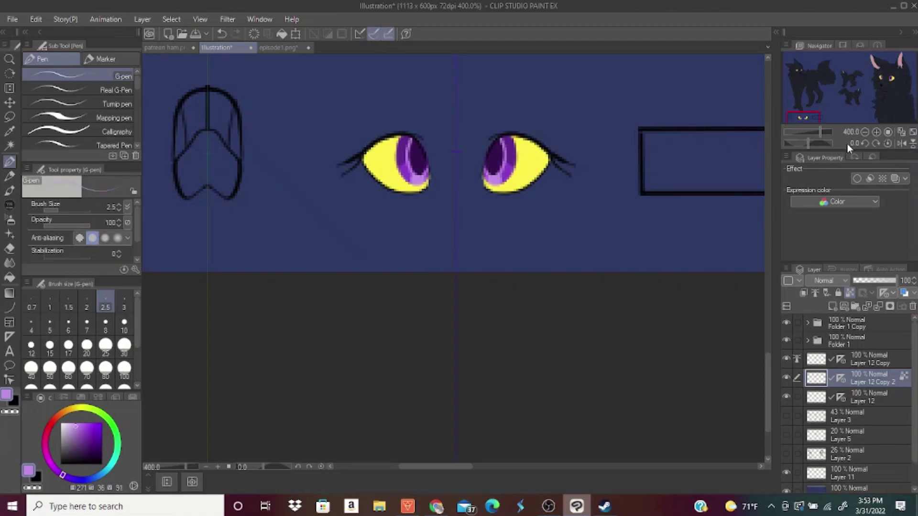
- Merge the iris layer into Layer 12 and delete Layer 12's symmetrical rulers
{"action": "left_click", "coordinate": [810, 132]}
{"action": "left_click", "coordinate": [864, 397]}
{"action": "left_click", "coordinate": [865, 379]}
{"action": "left_click", "coordinate": [879, 307]}
{"action": "left_click", "coordinate": [840, 379]}
{"action": "right_click", "coordinate": [841, 379]}
{"action": "left_click", "coordinate": [842, 264]}
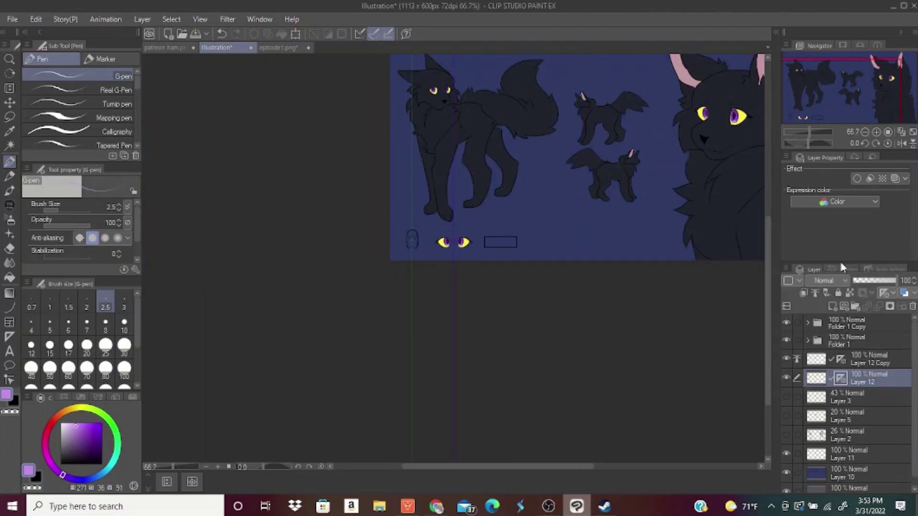
- Sample black from the lineart and fill the toes and pad of the paw drawing with it on Layer 12
{"action": "left_click", "coordinate": [820, 131]}
{"action": "left_click", "coordinate": [795, 118]}
{"action": "left_click", "coordinate": [798, 114]}
{"action": "right_click", "coordinate": [336, 208]}
{"action": "left_click", "coordinate": [9, 277]}
{"action": "key", "text": "p"}
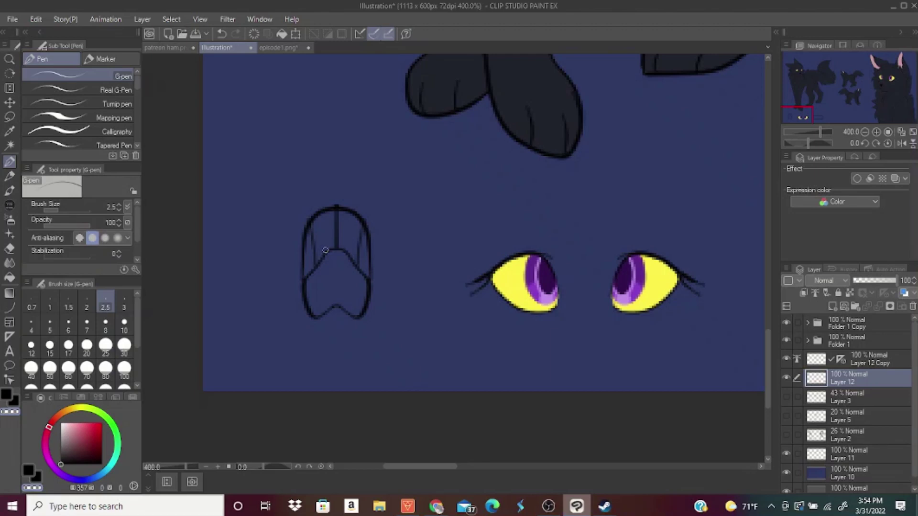
{"action": "left_click_drag", "start_coordinate": [325, 250], "coordinate": [577, 143]}
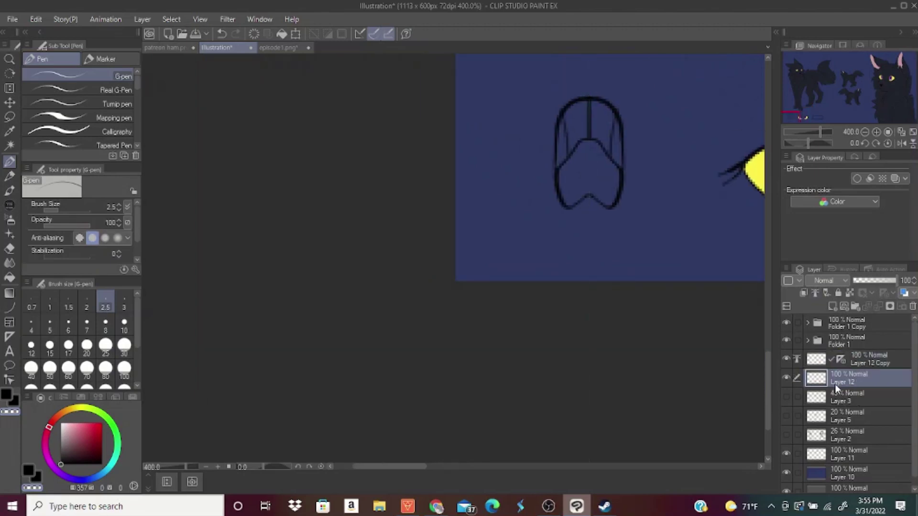
{"action": "key", "text": "g"}
{"action": "left_click", "coordinate": [601, 175]}
{"action": "key", "text": "p"}
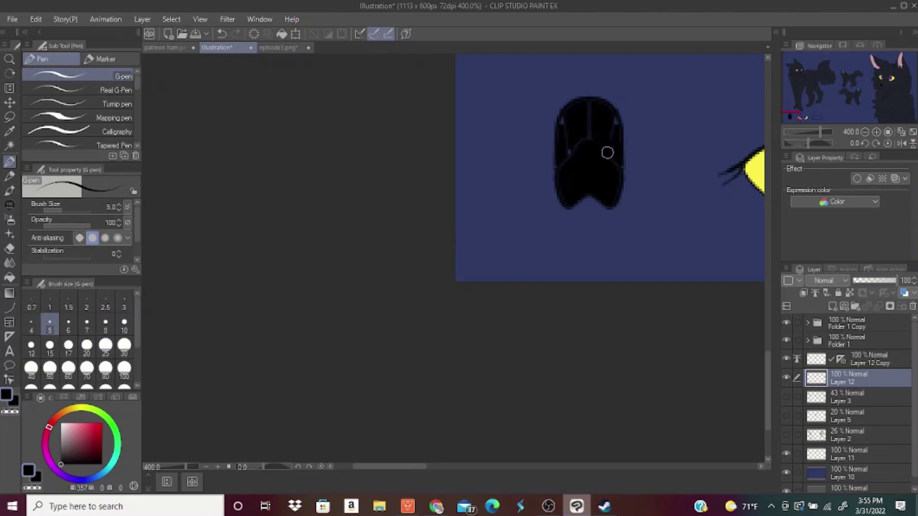
- Lock Layer 12 Copy's transparent pixels and recolour the paw drawing's inner lines white with the G-pen at size 4
{"action": "key", "text": "["}
{"action": "key", "text": "["}
{"action": "mouse_move", "coordinate": [616, 135]}
{"action": "left_mouse_down"}
{"action": "mouse_move", "coordinate": [618, 164]}
{"action": "mouse_move", "coordinate": [585, 168]}
{"action": "left_mouse_up"}
{"action": "left_click", "coordinate": [819, 365]}
{"action": "left_click", "coordinate": [36, 478]}
{"action": "left_click", "coordinate": [61, 424]}
{"action": "key", "text": "]"}
{"action": "key", "text": "ctrl+z"}
{"action": "left_click", "coordinate": [850, 293]}
{"action": "left_click_drag", "start_coordinate": [589, 132], "coordinate": [580, 151]}
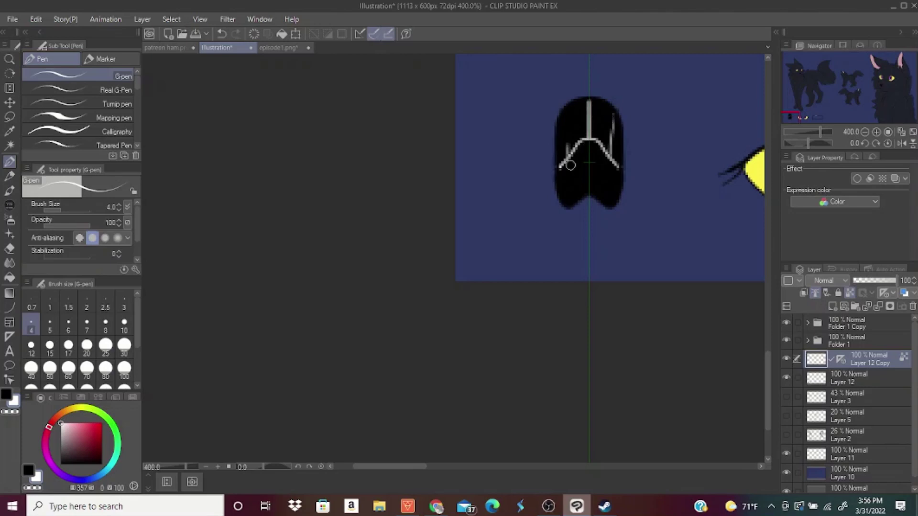
- Delete Layer 12 Copy's symmetrical ruler and set the G-pen to black at size 10 for the swatch box's outline
{"action": "key", "text": "ctrl+minus"}
{"action": "key", "text": "ctrl+minus"}
{"action": "key", "text": "ctrl+minus"}
{"action": "key", "text": "ctrl+minus"}
{"action": "key", "text": "ctrl+minus"}
{"action": "key", "text": "ctrl+plus"}
{"action": "key", "text": "ctrl+plus"}
{"action": "key", "text": "ctrl+plus"}
{"action": "key", "text": "["}
{"action": "left_click_drag", "start_coordinate": [435, 300], "coordinate": [462, 301]}
{"action": "right_click", "coordinate": [841, 360]}
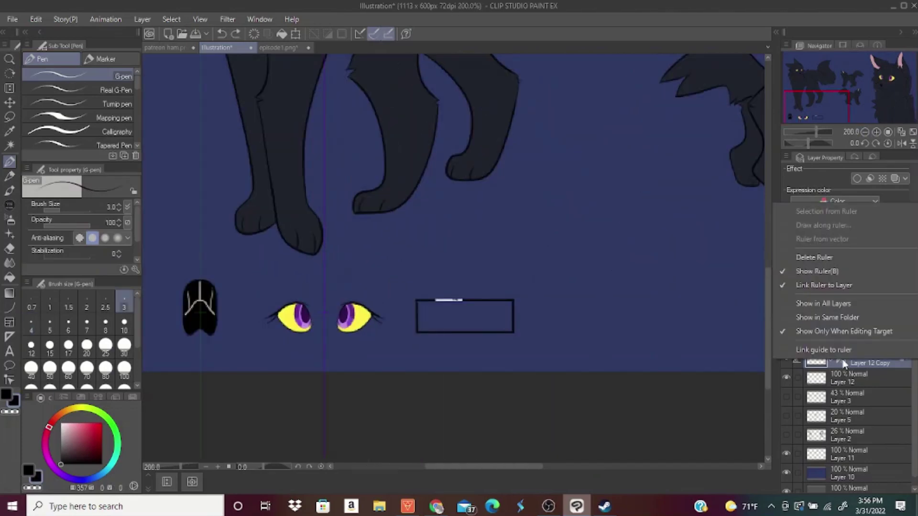
{"action": "left_click", "coordinate": [816, 256]}
{"action": "left_click", "coordinate": [61, 464]}
{"action": "left_click", "coordinate": [124, 326]}
- Fill the empty swatch box with red on Layer 12, using the G-pen at size 3 for the edges
{"action": "left_click", "coordinate": [849, 378]}
{"action": "left_click", "coordinate": [101, 424]}
{"action": "left_click", "coordinate": [9, 277]}
{"action": "left_click", "coordinate": [465, 316]}
{"action": "key", "text": "ctrl+plus"}
{"action": "key", "text": "ctrl+plus"}
{"action": "left_click", "coordinate": [9, 162]}
{"action": "left_click", "coordinate": [124, 303]}
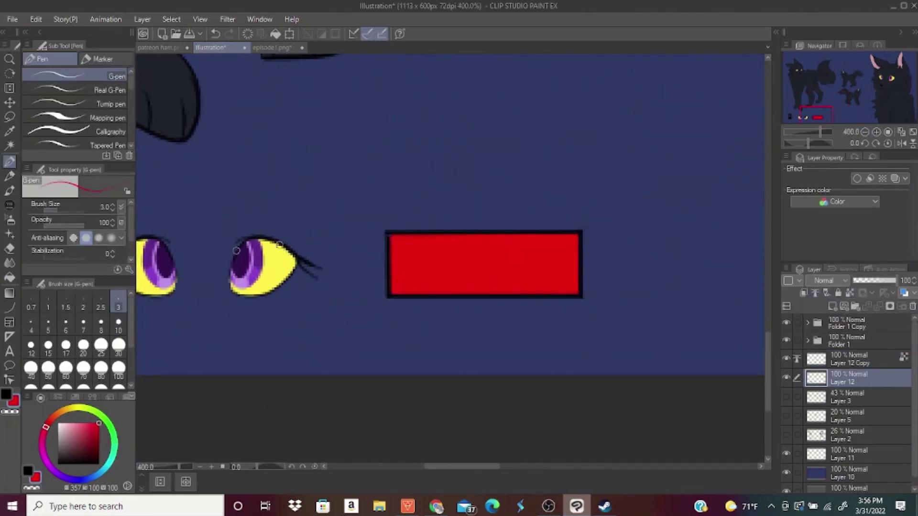
- Lock Layer 12's transparent pixels and paint the red swatch box dark navy sampled from the headshot's fur, using sizes 10 and 17
{"action": "key", "text": "ctrl+minus"}
{"action": "key", "text": "ctrl+minus"}
{"action": "key", "text": "ctrl+minus"}
{"action": "key", "text": "ctrl+minus"}
{"action": "key", "text": "ctrl+minus"}
{"action": "left_click_drag", "start_coordinate": [880, 84], "coordinate": [881, 83]}
{"action": "left_click", "coordinate": [850, 293]}
{"action": "left_click", "coordinate": [636, 287], "text": "alt"}
{"action": "left_click", "coordinate": [119, 325]}
{"action": "left_click_drag", "start_coordinate": [404, 313], "coordinate": [431, 310]}
{"action": "left_click", "coordinate": [66, 349]}
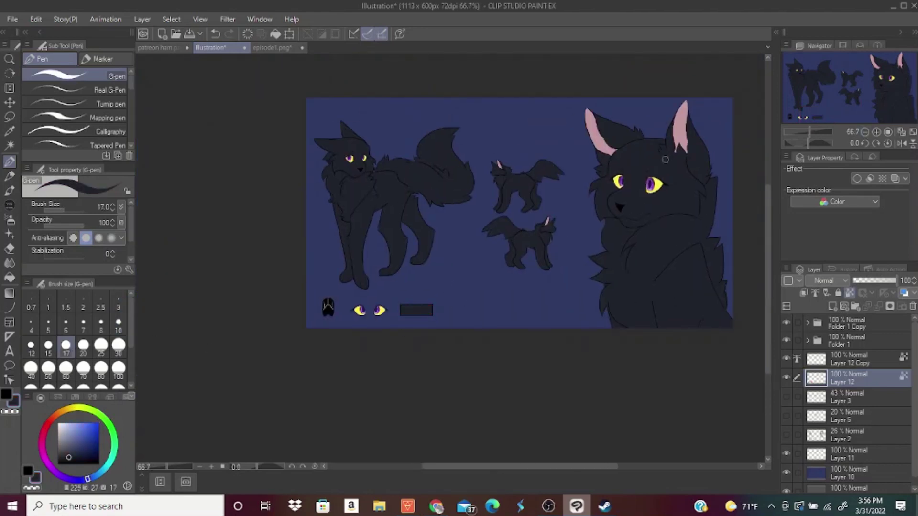
- Sample the headshot's inner-ear pink and other character colours and paint them as blocks in the swatch box at size 10
{"action": "left_click", "coordinate": [681, 136], "text": "alt"}
{"action": "left_click", "coordinate": [119, 326]}
{"action": "left_click_drag", "start_coordinate": [378, 286], "coordinate": [391, 232]}
{"action": "key", "text": "ctrl+plus"}
{"action": "key", "text": "ctrl+plus"}
{"action": "left_click", "coordinate": [326, 255], "text": "alt"}
{"action": "left_click_drag", "start_coordinate": [506, 225], "coordinate": [462, 205]}
{"action": "right_click", "coordinate": [362, 237]}
{"action": "right_click", "coordinate": [377, 237]}
{"action": "mouse_move", "coordinate": [367, 245]}
{"action": "left_mouse_down"}
{"action": "mouse_move", "coordinate": [362, 227]}
{"action": "mouse_move", "coordinate": [479, 222]}
{"action": "left_mouse_up"}
{"action": "right_click", "coordinate": [447, 261]}
{"action": "mouse_move", "coordinate": [466, 254]}
{"action": "left_mouse_down"}
{"action": "mouse_move", "coordinate": [512, 256]}
{"action": "mouse_move", "coordinate": [461, 266]}
{"action": "left_mouse_up"}
{"action": "right_click", "coordinate": [275, 260]}
{"action": "mouse_move", "coordinate": [681, 187]}
{"action": "left_mouse_down"}
{"action": "mouse_move", "coordinate": [210, 421]}
{"action": "mouse_move", "coordinate": [573, 145]}
{"action": "left_mouse_up"}
{"action": "right_click", "coordinate": [629, 187]}
{"action": "right_click", "coordinate": [620, 93]}
{"action": "left_click_drag", "start_coordinate": [374, 214], "coordinate": [392, 230]}
{"action": "right_click", "coordinate": [375, 222]}
{"action": "mouse_move", "coordinate": [343, 213]}
{"action": "left_mouse_down"}
{"action": "mouse_move", "coordinate": [369, 223]}
{"action": "mouse_move", "coordinate": [361, 253]}
{"action": "mouse_move", "coordinate": [359, 232]}
{"action": "left_mouse_up"}
- Sample and touch up the remaining blocks so the swatch box runs black, dark navy, pink, yellow and purple
{"action": "mouse_move", "coordinate": [832, 119]}
{"action": "left_mouse_down"}
{"action": "mouse_move", "coordinate": [887, 78]}
{"action": "mouse_move", "coordinate": [813, 114]}
{"action": "left_mouse_up"}
{"action": "right_click", "coordinate": [480, 266]}
{"action": "mouse_move", "coordinate": [480, 269]}
{"action": "left_mouse_down"}
{"action": "mouse_move", "coordinate": [486, 238]}
{"action": "mouse_move", "coordinate": [502, 267]}
{"action": "left_mouse_up"}
{"action": "right_click", "coordinate": [382, 259]}
{"action": "mouse_move", "coordinate": [809, 99]}
{"action": "left_mouse_down"}
{"action": "mouse_move", "coordinate": [854, 79]}
{"action": "mouse_move", "coordinate": [823, 95]}
{"action": "left_mouse_up"}
{"action": "right_click", "coordinate": [377, 292]}
{"action": "mouse_move", "coordinate": [404, 287]}
{"action": "left_mouse_down"}
{"action": "mouse_move", "coordinate": [404, 306]}
{"action": "mouse_move", "coordinate": [373, 307]}
{"action": "left_mouse_up"}
{"action": "right_click", "coordinate": [347, 295]}
{"action": "right_click", "coordinate": [378, 296]}
{"action": "right_click", "coordinate": [390, 296]}
{"action": "right_click", "coordinate": [363, 293]}
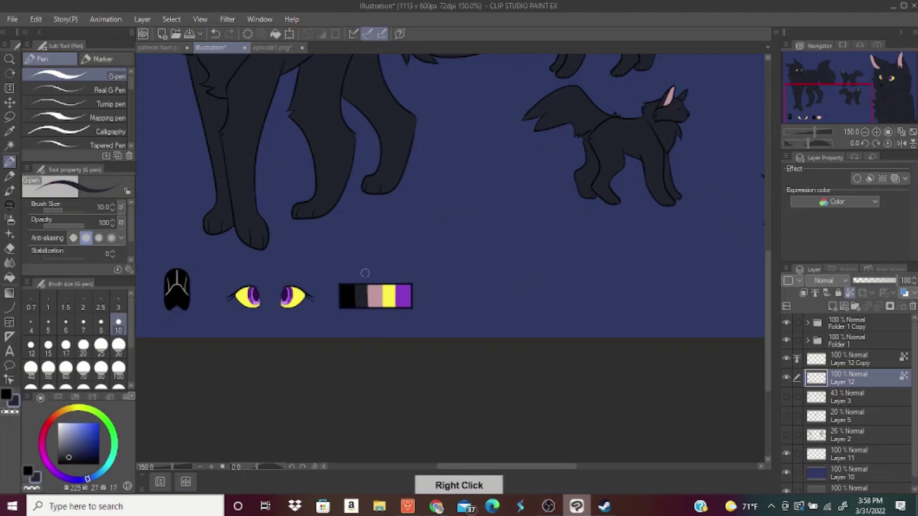
- Add a new layer for the background frame and paint a darker blue border strip along the canvas edge with a large brush
{"action": "left_click", "coordinate": [865, 132]}
{"action": "left_click", "coordinate": [848, 465]}
{"action": "left_click", "coordinate": [786, 465]}
{"action": "left_click", "coordinate": [787, 464]}
{"action": "left_click", "coordinate": [832, 307]}
{"action": "right_click", "coordinate": [468, 153]}
{"action": "left_click_drag", "start_coordinate": [131, 320], "coordinate": [131, 356]}
{"action": "left_click", "coordinate": [66, 309]}
{"action": "left_click_drag", "start_coordinate": [308, 106], "coordinate": [301, 383]}
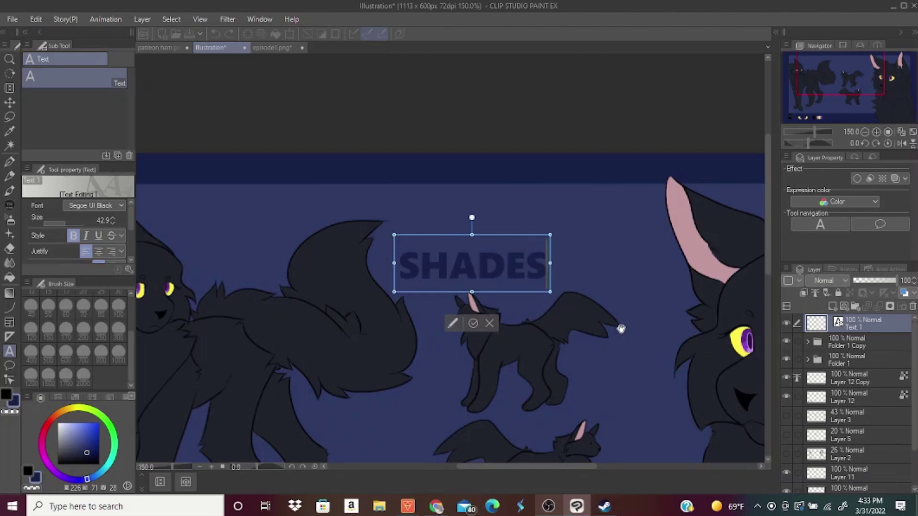
- Complete the title text as SHADESONG, try several fonts on it and choose Candara Light
{"action": "type", "text": "ONG"}
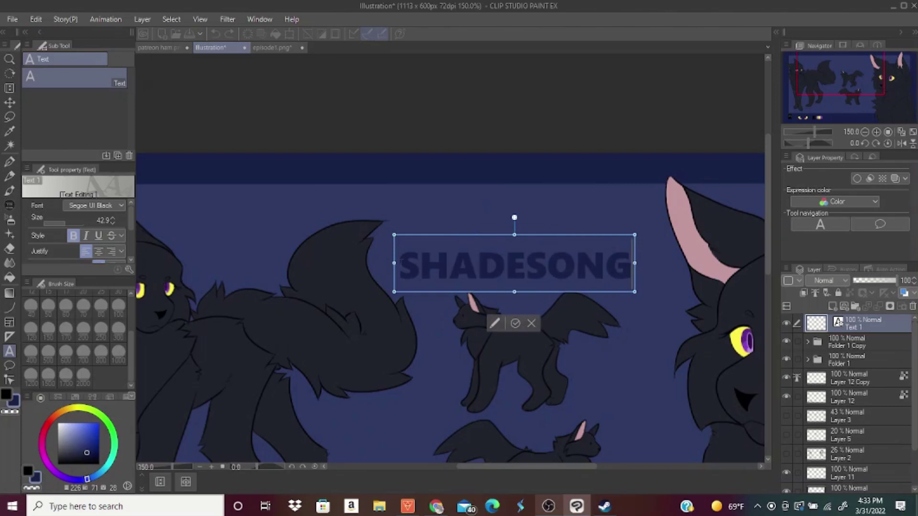
{"action": "left_click_drag", "start_coordinate": [401, 262], "coordinate": [644, 252]}
{"action": "left_click", "coordinate": [121, 206]}
{"action": "left_click_drag", "start_coordinate": [119, 312], "coordinate": [152, 276]}
{"action": "left_click", "coordinate": [102, 278]}
{"action": "left_click", "coordinate": [107, 206]}
{"action": "left_click", "coordinate": [101, 258]}
{"action": "left_click", "coordinate": [105, 207]}
{"action": "left_click", "coordinate": [98, 326]}
{"action": "left_click", "coordinate": [105, 207]}
{"action": "left_click", "coordinate": [94, 246]}
{"action": "left_click", "coordinate": [103, 206]}
{"action": "left_click_drag", "start_coordinate": [119, 274], "coordinate": [121, 241]}
{"action": "left_click", "coordinate": [103, 259]}
{"action": "left_click", "coordinate": [103, 206]}
{"action": "left_click", "coordinate": [98, 315]}
- Enlarge the SHADESONG title to size 69.6 and place it at the top centre of the canvas
{"action": "left_click", "coordinate": [68, 223]}
{"action": "left_click_drag", "start_coordinate": [621, 237], "coordinate": [531, 167]}
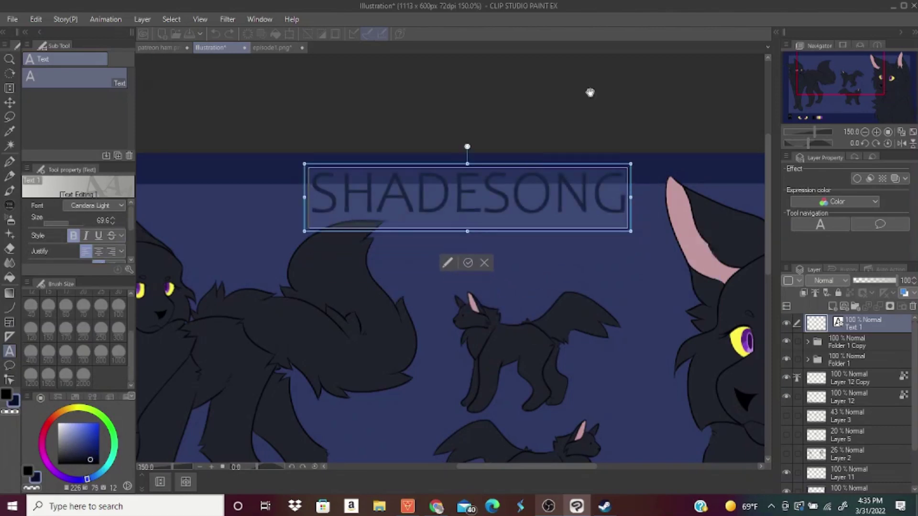
{"action": "left_click", "coordinate": [468, 263]}
{"action": "left_click", "coordinate": [866, 132]}
{"action": "left_click", "coordinate": [866, 133]}
- Lasso the full-body figure in Folder 1 and scale it up slightly with a transform
{"action": "left_click", "coordinate": [883, 346]}
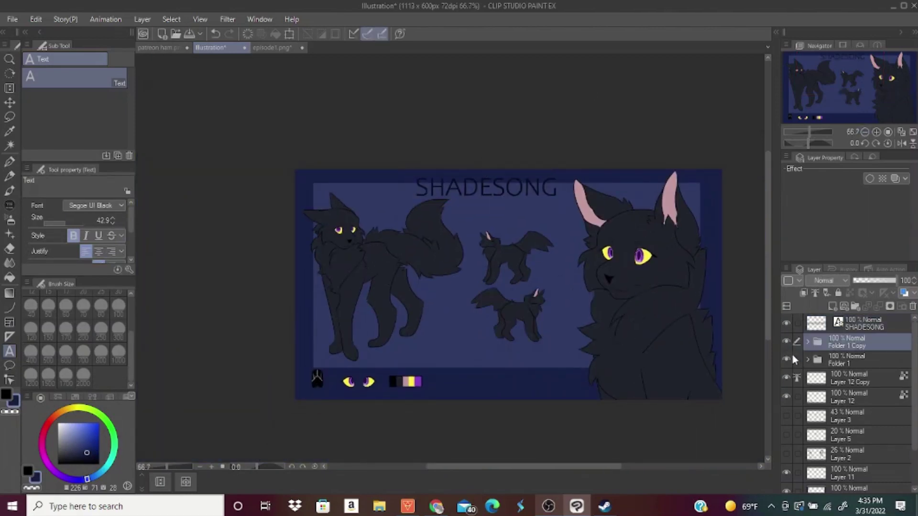
{"action": "left_click", "coordinate": [822, 359]}
{"action": "key", "text": "m"}
{"action": "left_click_drag", "start_coordinate": [458, 345], "coordinate": [446, 311]}
{"action": "left_click_drag", "start_coordinate": [340, 362], "coordinate": [433, 351]}
{"action": "key", "text": "ctrl+t"}
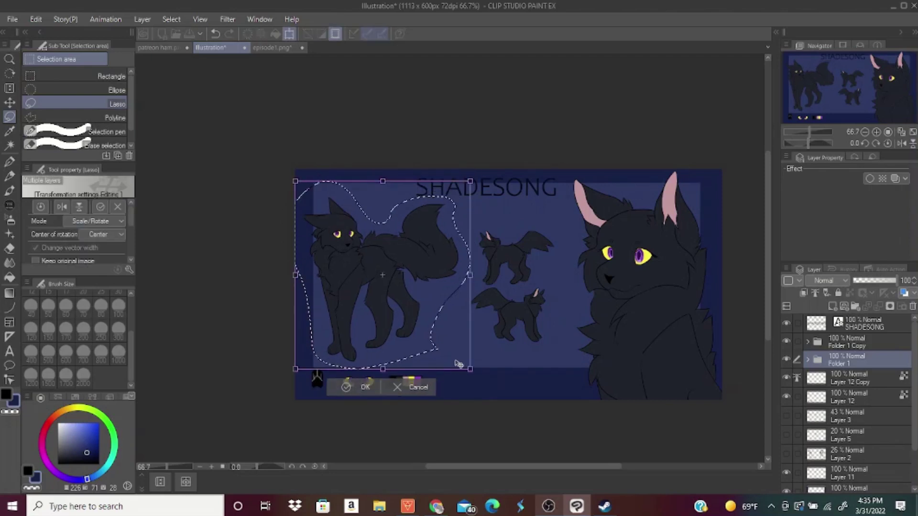
{"action": "key", "text": "Return"}
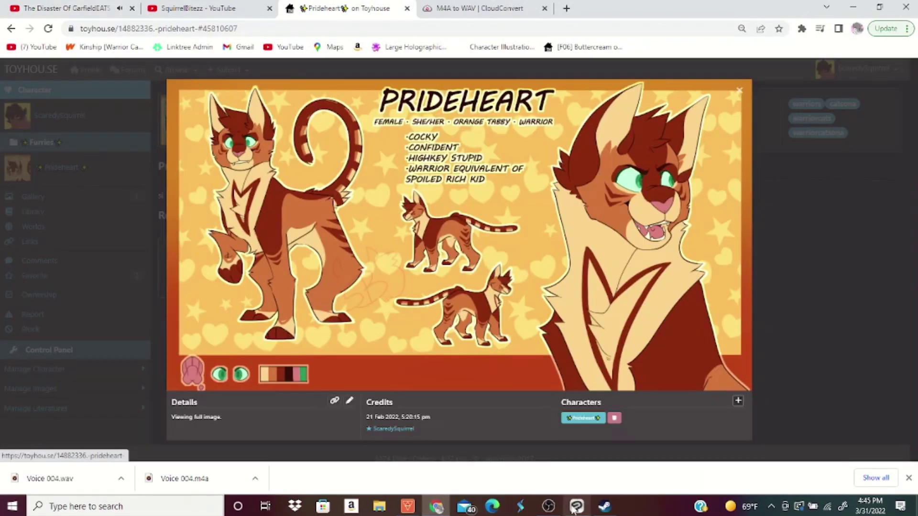
- Enter the subtitle "FEMALE - SHE/HER - BLACK LONGHAIR - WARRIOR" below the title, checking the Prideheart reference sheet in the browser
{"action": "type", "text": "FEMALE"}
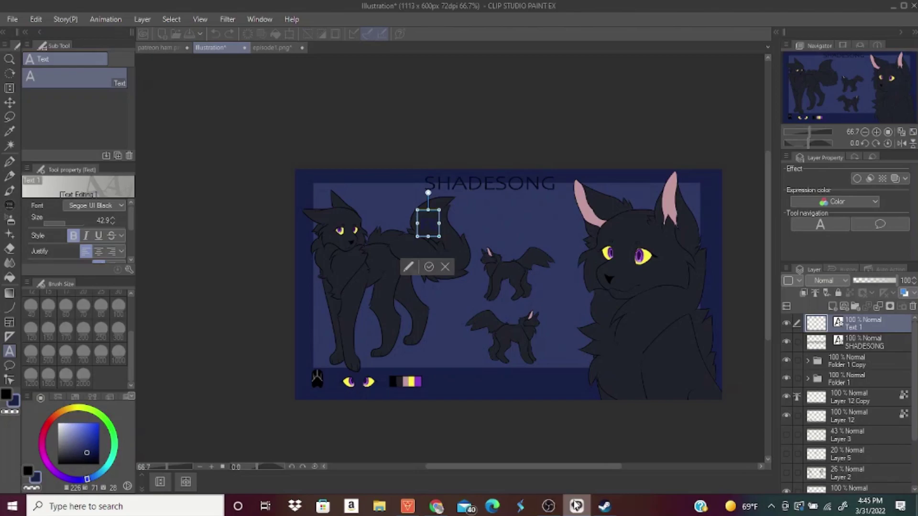
{"action": "type", "text": " - SHE/HER -"}
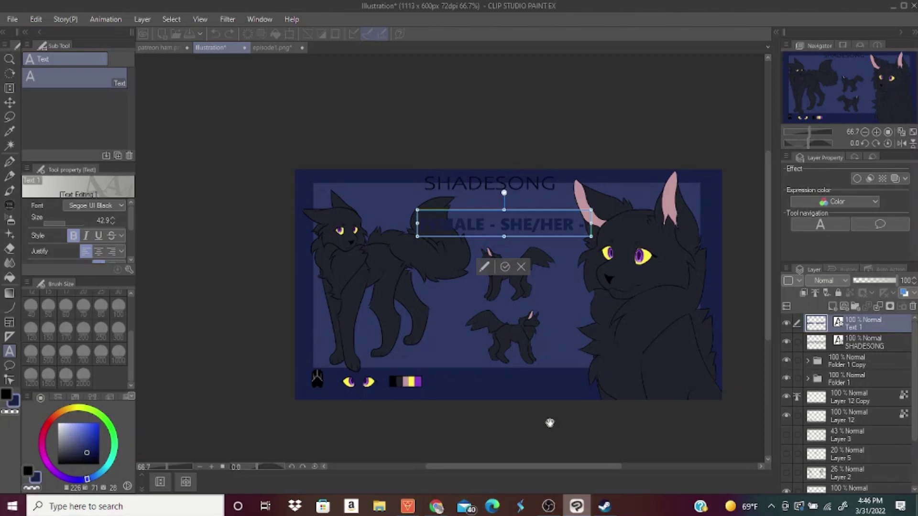
{"action": "type", "text": "BLACK LONGHAIR -"}
{"action": "left_click", "coordinate": [437, 507]}
{"action": "left_click", "coordinate": [581, 507]}
{"action": "type", "text": "WARRIOR"}
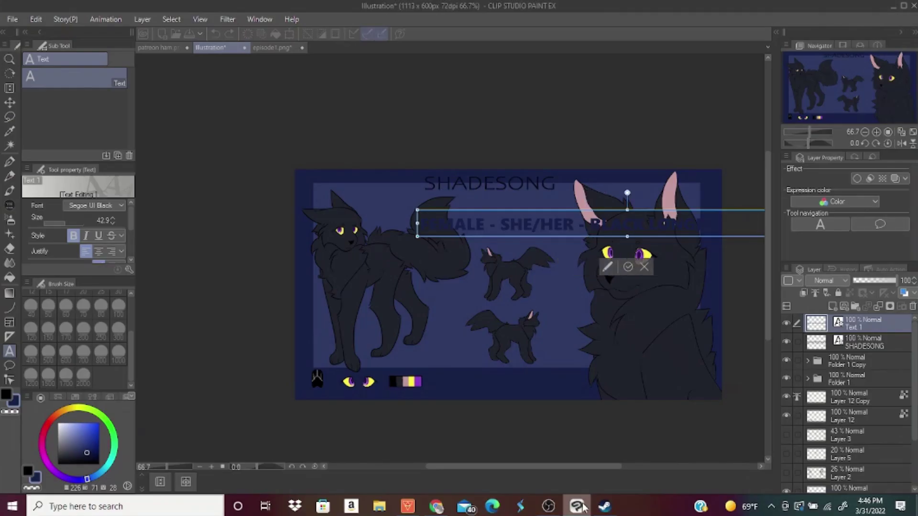
- Select the whole subtitle line and set it to Corbel Light at size 42.5
{"action": "mouse_move", "coordinate": [494, 212]}
{"action": "left_mouse_down"}
{"action": "mouse_move", "coordinate": [364, 208]}
{"action": "mouse_move", "coordinate": [508, 211]}
{"action": "left_mouse_up"}
{"action": "left_click_drag", "start_coordinate": [310, 220], "coordinate": [736, 220]}
{"action": "left_click", "coordinate": [53, 221]}
{"action": "left_click_drag", "start_coordinate": [53, 220], "coordinate": [65, 220]}
{"action": "left_click", "coordinate": [98, 206]}
{"action": "left_click_drag", "start_coordinate": [118, 316], "coordinate": [161, 314]}
{"action": "scroll", "coordinate": [160, 313], "scroll_direction": "up", "scroll_amount": 10}
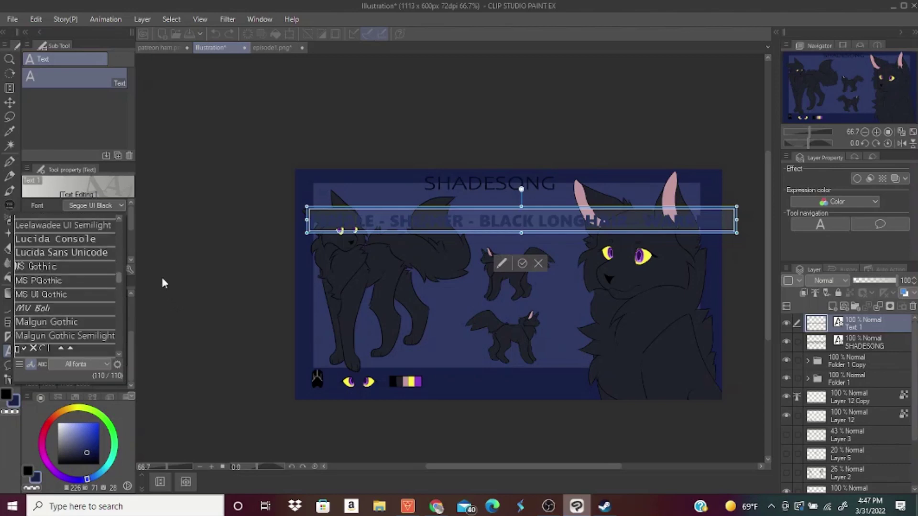
{"action": "left_click", "coordinate": [87, 292]}
- Sample the SHADESONG title's dark blue and apply it to the subtitle text
{"action": "left_click", "coordinate": [10, 132]}
{"action": "left_click", "coordinate": [876, 131]}
{"action": "left_click", "coordinate": [876, 132]}
{"action": "left_click", "coordinate": [876, 132]}
{"action": "left_click", "coordinate": [426, 162]}
{"action": "left_click", "coordinate": [865, 132]}
{"action": "left_click", "coordinate": [865, 132]}
{"action": "left_click", "coordinate": [865, 132]}
{"action": "left_click", "coordinate": [10, 352]}
{"action": "mouse_move", "coordinate": [373, 239]}
{"action": "left_mouse_down"}
{"action": "mouse_move", "coordinate": [441, 239]}
{"action": "mouse_move", "coordinate": [373, 238]}
{"action": "left_mouse_up"}
{"action": "left_click_drag", "start_coordinate": [254, 228], "coordinate": [602, 228]}
{"action": "left_click", "coordinate": [13, 400]}
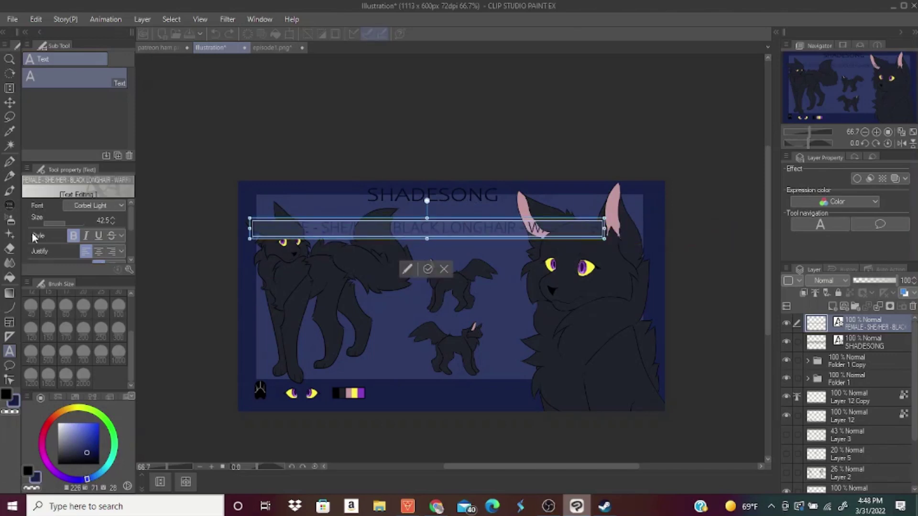
{"action": "left_click", "coordinate": [9, 131]}
{"action": "left_click", "coordinate": [876, 132]}
{"action": "left_click", "coordinate": [876, 132]}
{"action": "left_click", "coordinate": [876, 132]}
{"action": "key", "text": "t"}
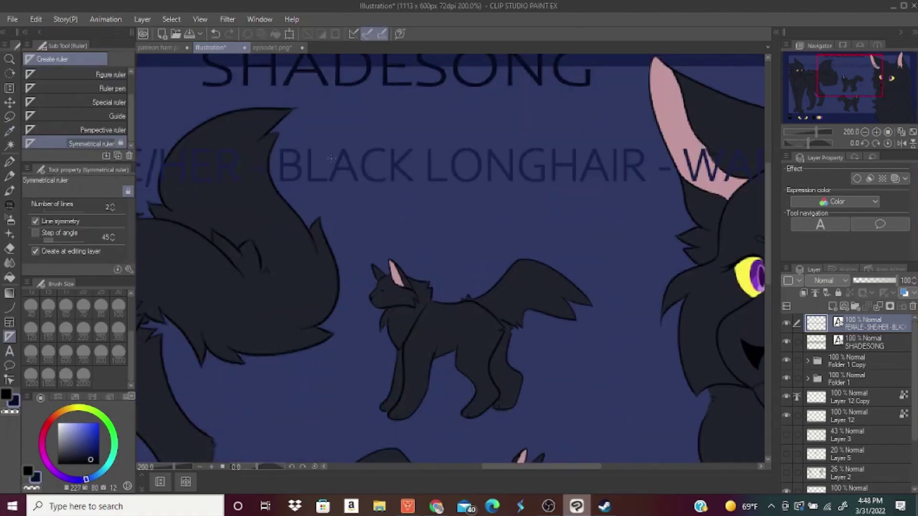
{"action": "scroll", "coordinate": [421, 201], "scroll_direction": "down", "scroll_amount": 2}
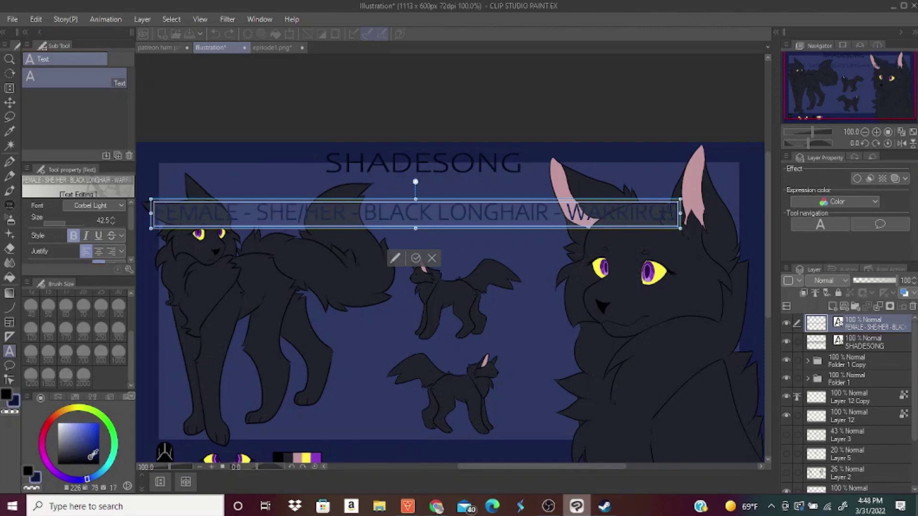
- Reduce the subtitle's size to 31.6 and correct its last word to WARRIOR
{"action": "left_click_drag", "start_coordinate": [65, 224], "coordinate": [62, 223]}
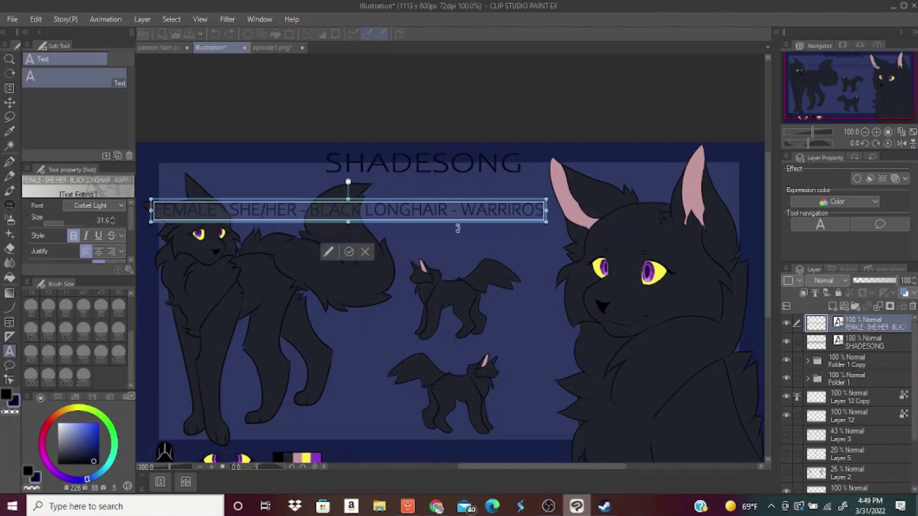
{"action": "left_click", "coordinate": [543, 211]}
{"action": "key", "text": "BackSpace"}
{"action": "key", "text": "BackSpace"}
{"action": "key", "text": "BackSpace"}
{"action": "type", "text": "OR"}
- Move the subtitle up beneath the title, set its size to 23.5 and select the SHADESONG title text
{"action": "left_click_drag", "start_coordinate": [405, 200], "coordinate": [507, 177]}
{"action": "left_click_drag", "start_coordinate": [256, 188], "coordinate": [320, 189]}
{"action": "left_click", "coordinate": [635, 189]}
{"action": "left_click_drag", "start_coordinate": [255, 190], "coordinate": [699, 204]}
{"action": "left_click_drag", "start_coordinate": [65, 224], "coordinate": [62, 225]}
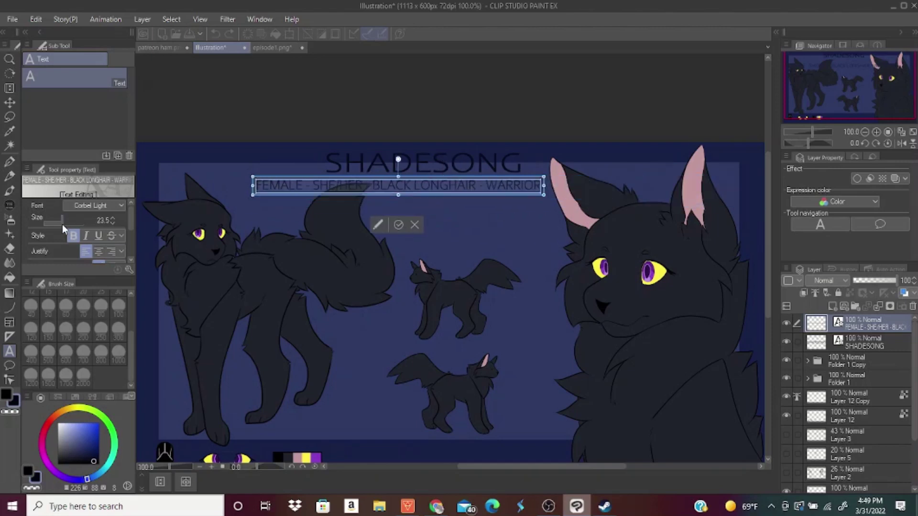
{"action": "left_click", "coordinate": [428, 162]}
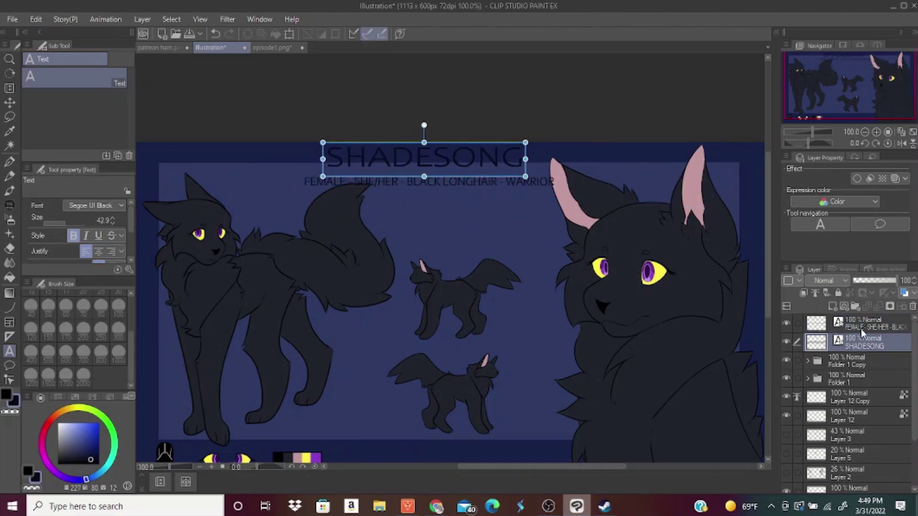
- Nudge the SHADESONG title slightly and move the subtitle up a little closer beneath it
{"action": "double_click", "coordinate": [905, 345]}
{"action": "left_click_drag", "start_coordinate": [452, 147], "coordinate": [449, 148]}
{"action": "left_click", "coordinate": [471, 178]}
{"action": "left_click_drag", "start_coordinate": [475, 176], "coordinate": [474, 174]}
{"action": "left_click", "coordinate": [865, 132]}
{"action": "left_click", "coordinate": [877, 133]}
{"action": "left_click", "coordinate": [876, 132]}
{"action": "left_click", "coordinate": [335, 212]}
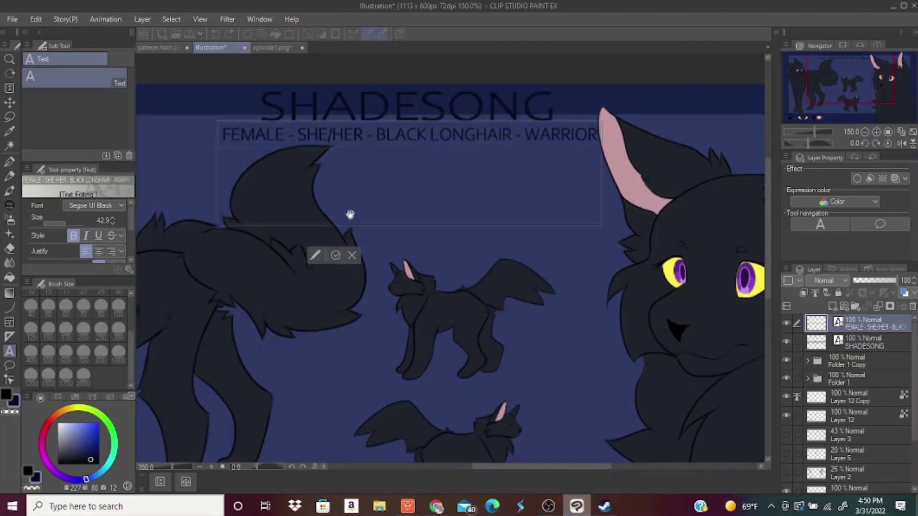
- Add a four-line dashed personality text reading SHY, QUIET, STARES A LOT,, WAY TO MUCH and BLEASE STOP STARING over the middle of the sheet
{"action": "left_click", "coordinate": [345, 327]}
{"action": "type", "text": "-"}
{"action": "mouse_move", "coordinate": [549, 505]}
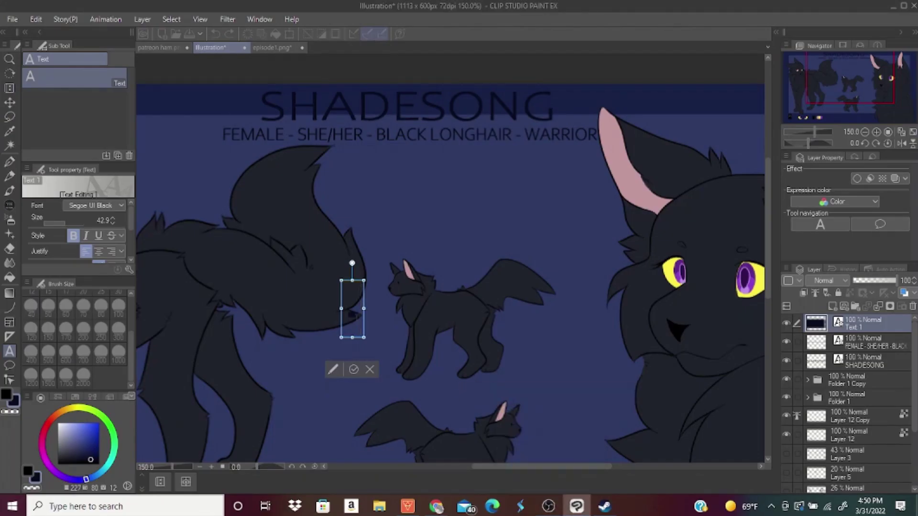
{"action": "type", "text": "SHY"}
{"action": "key", "text": "Return"}
{"action": "type", "text": "QU"}
{"action": "type", "text": "UIET"}
{"action": "key", "text": "Return"}
{"action": "type", "text": "- STARES A LOT., WAY"}
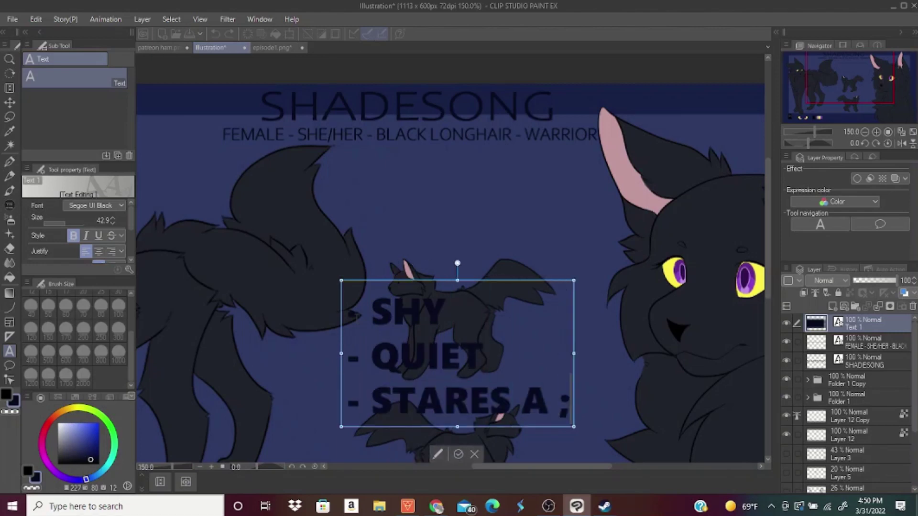
{"action": "key", "text": "Return"}
{"action": "type", "text": "- BLEASE STOP STARING"}
- Set the whole personality list to Corbel Light at size 20 and move it up beneath the subtitle
{"action": "key", "text": "ctrl+minus"}
{"action": "key", "text": "ctrl+minus"}
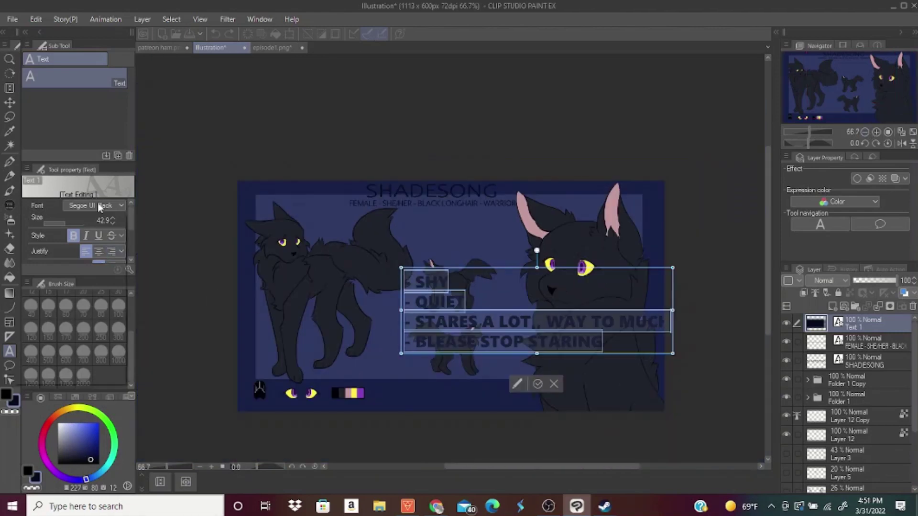
{"action": "left_click", "coordinate": [99, 205]}
{"action": "scroll", "coordinate": [115, 287], "scroll_direction": "up", "scroll_amount": 10}
{"action": "left_click", "coordinate": [72, 299]}
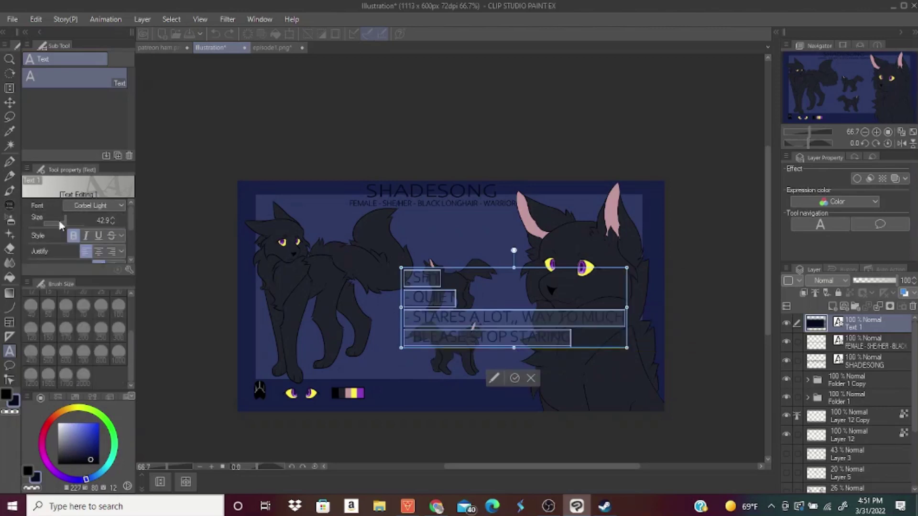
{"action": "left_click", "coordinate": [61, 222]}
{"action": "left_click_drag", "start_coordinate": [507, 268], "coordinate": [509, 210]}
{"action": "left_click", "coordinate": [61, 222]}
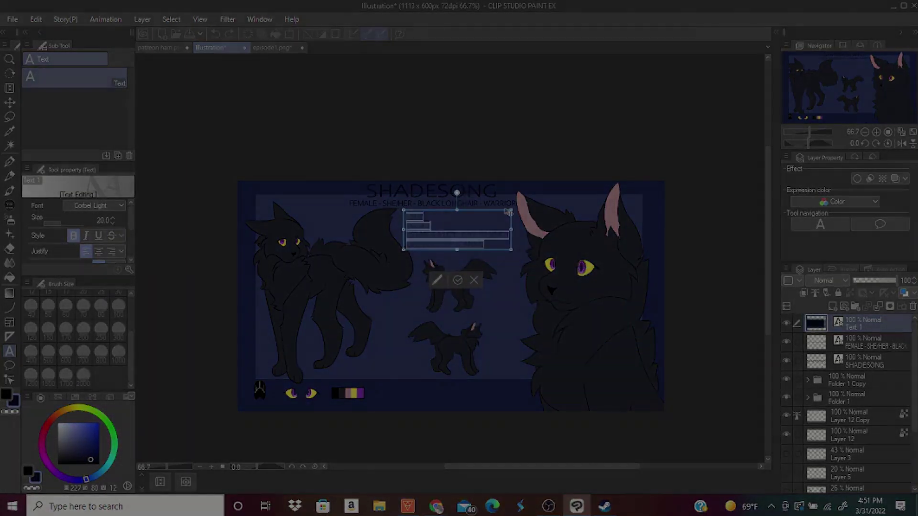